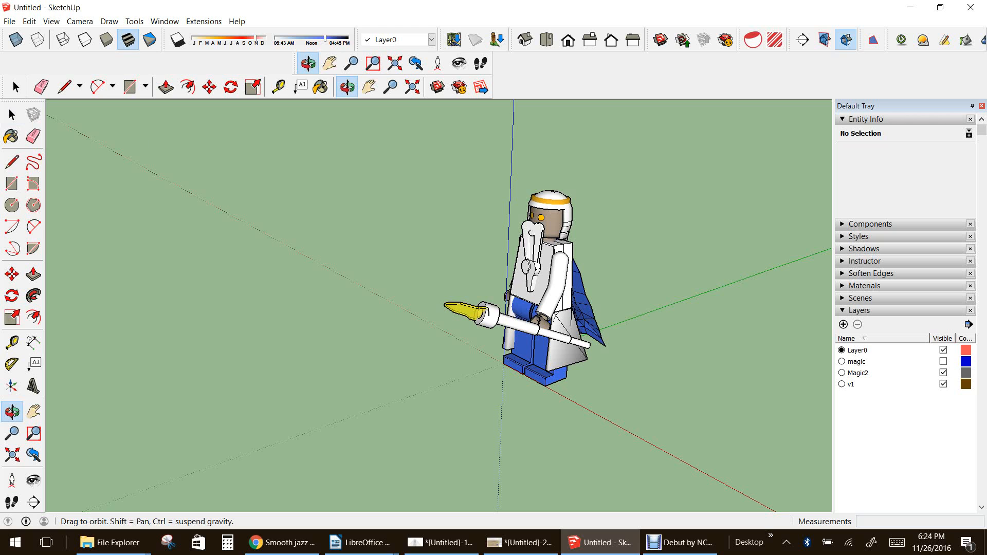
Undock the Large Tool Set toolbar and close it
drag(23, 102, 286, 115)
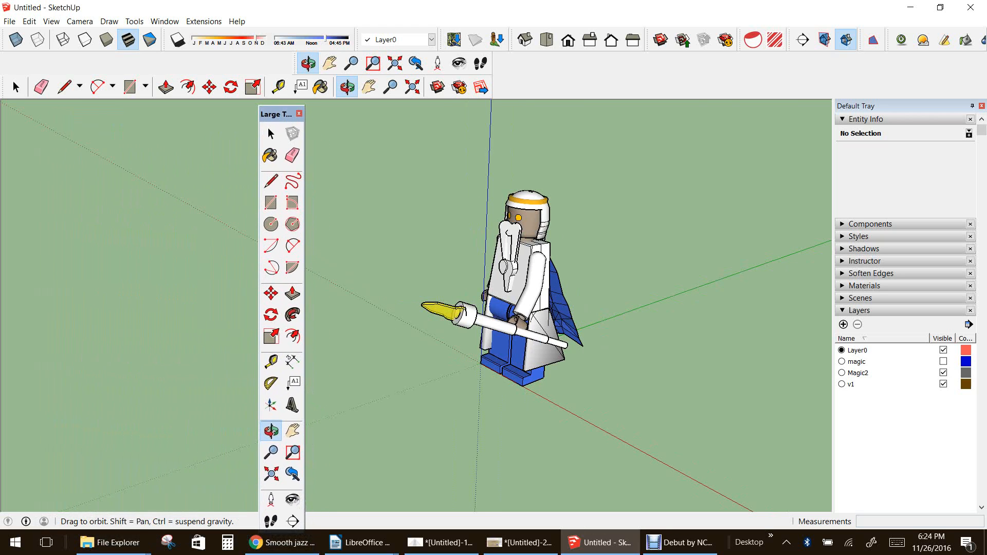
click(304, 115)
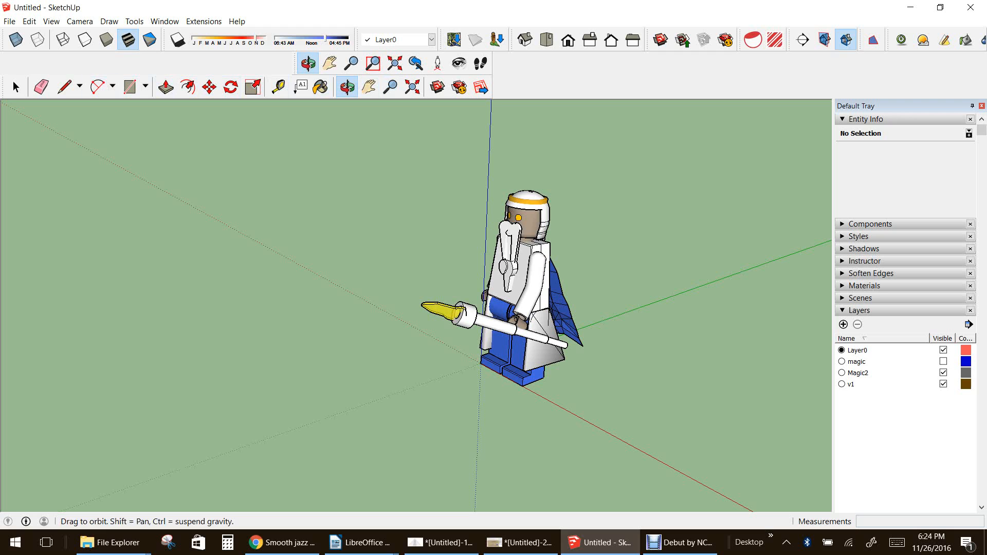
Show the Large Tool Set toolbar again and place it along the drawing area's edge next to the model
click(51, 21)
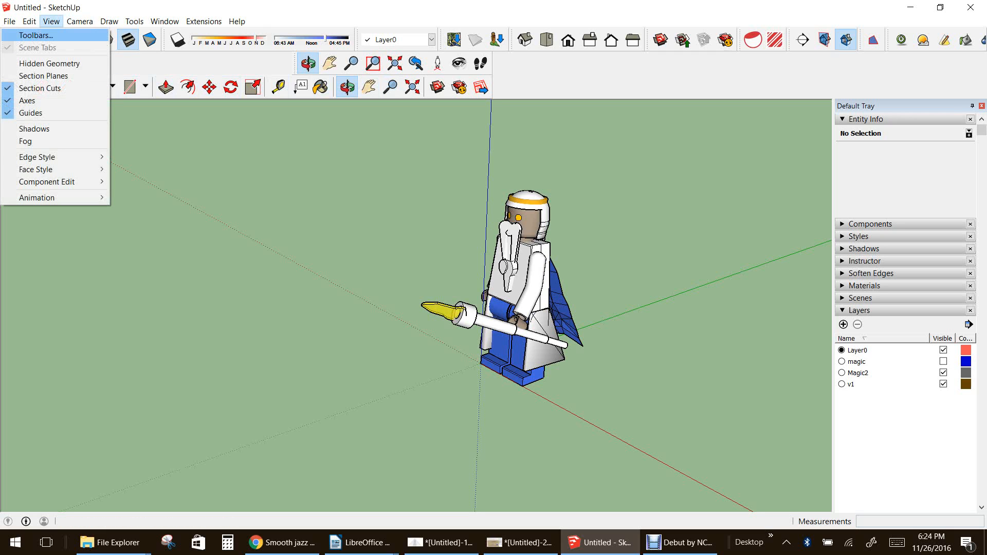
click(36, 35)
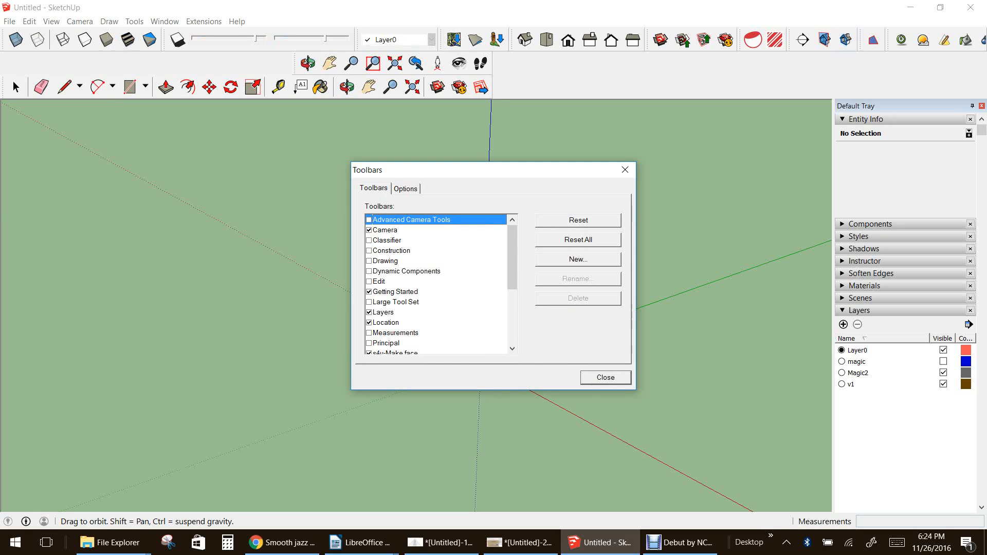
click(368, 302)
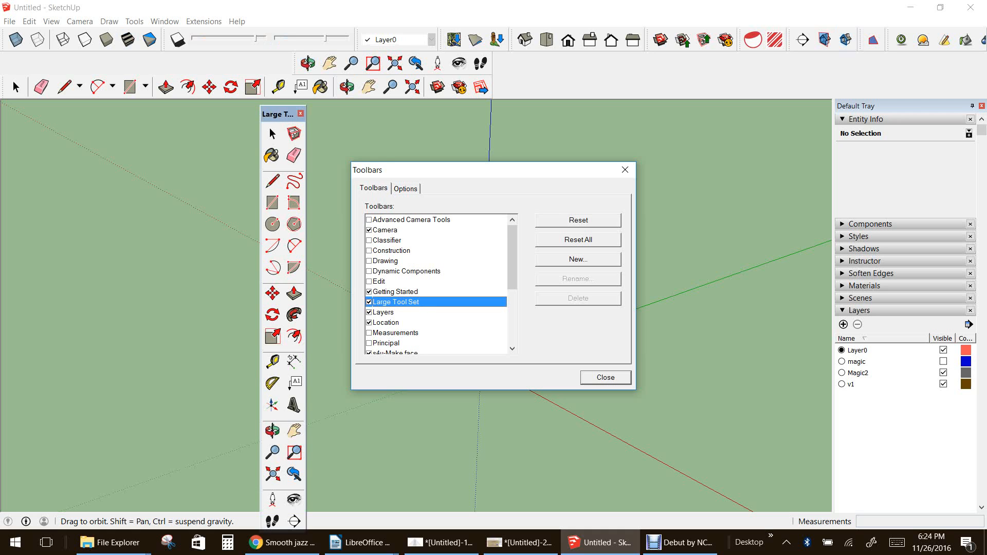
drag(280, 114, 20, 108)
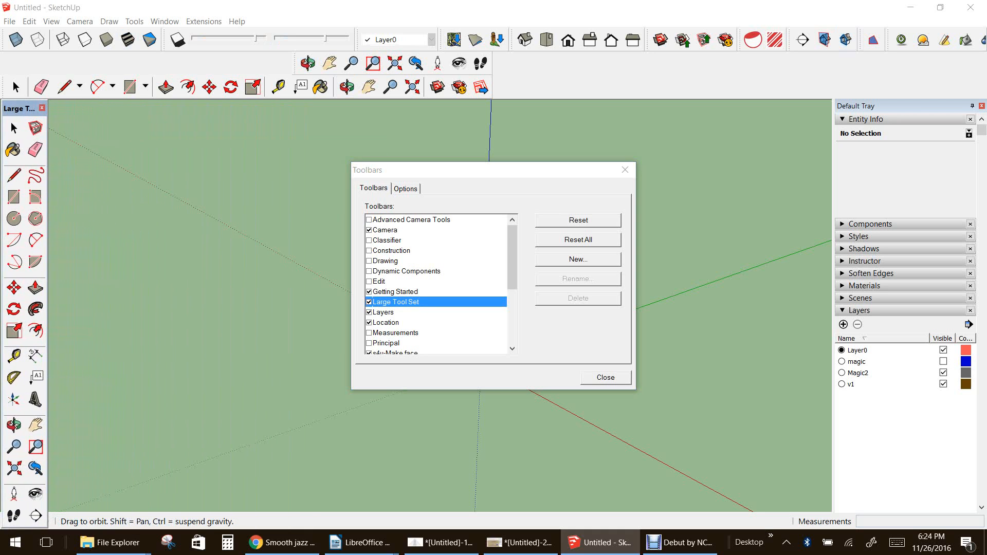
key(Escape)
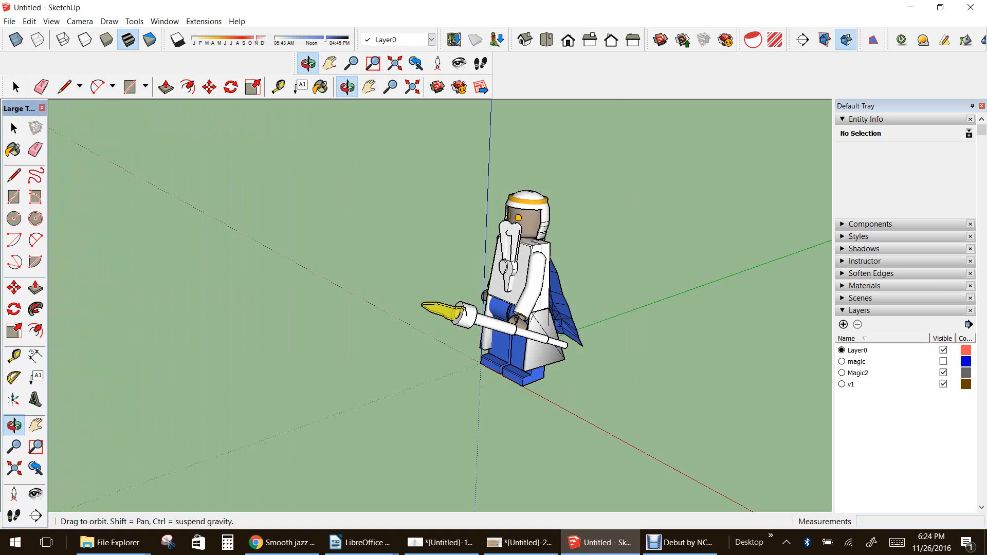
Examine the wizard minifigure from the front and both sides by orbiting and zooming around it
drag(473, 308, 491, 291)
scroll(388, 257, down, 3)
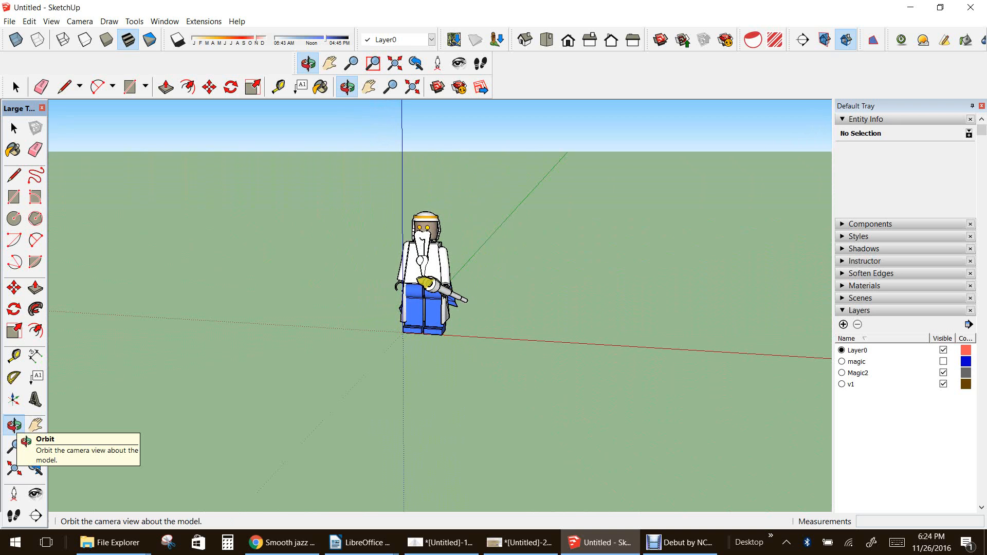
drag(340, 329, 426, 283)
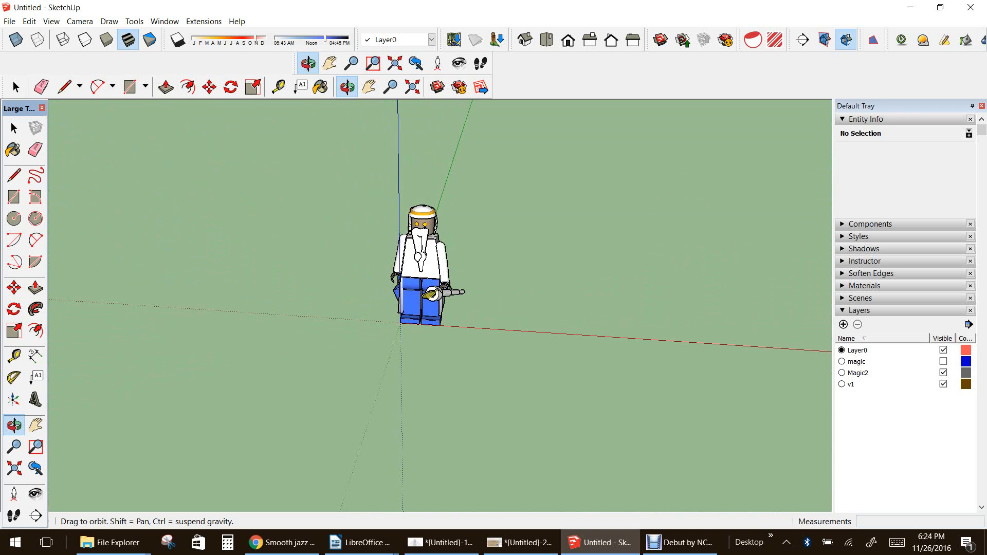
drag(499, 265, 458, 262)
scroll(445, 263, up, 5)
scroll(411, 210, down, 5)
scroll(406, 234, up, 5)
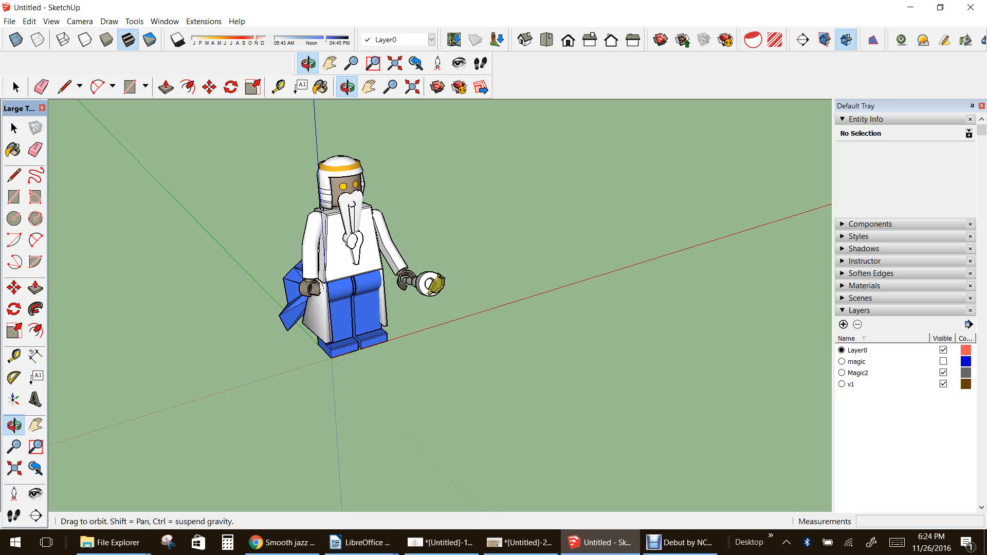
scroll(332, 324, down, 3)
scroll(383, 355, up, 3)
scroll(347, 350, down, 2)
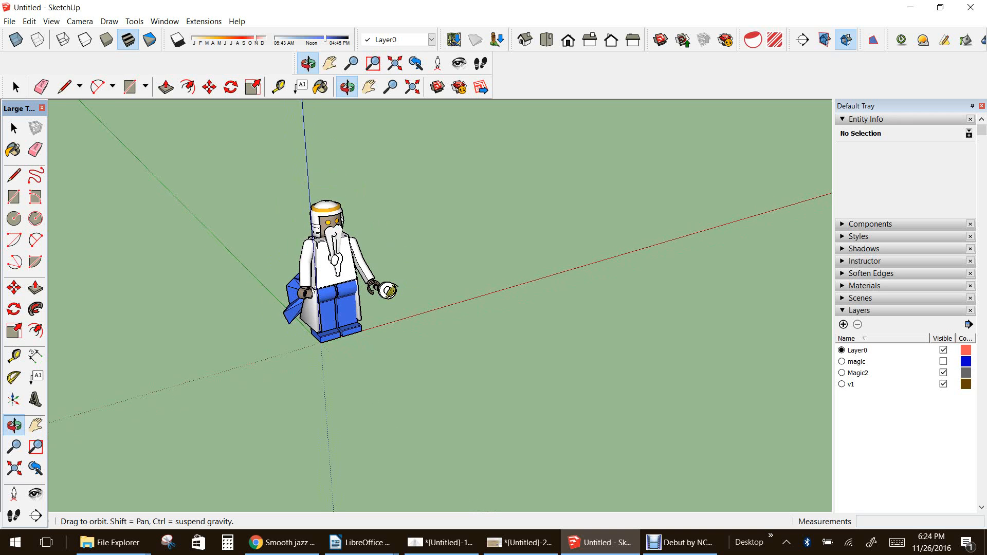
drag(355, 345, 262, 329)
Draw a circle of about 5 1/8" radius on the ground in front of the minifigure
click(14, 219)
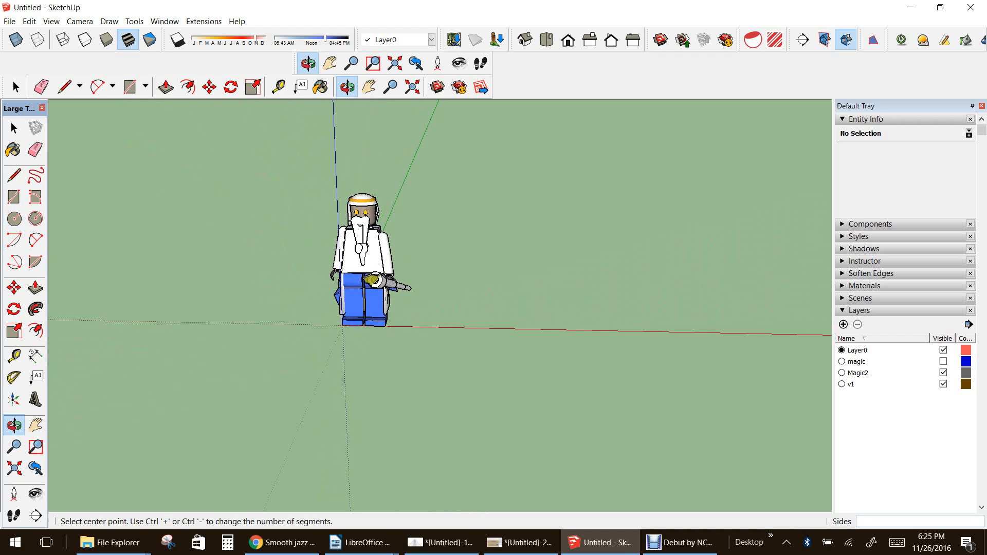
click(333, 356)
click(343, 357)
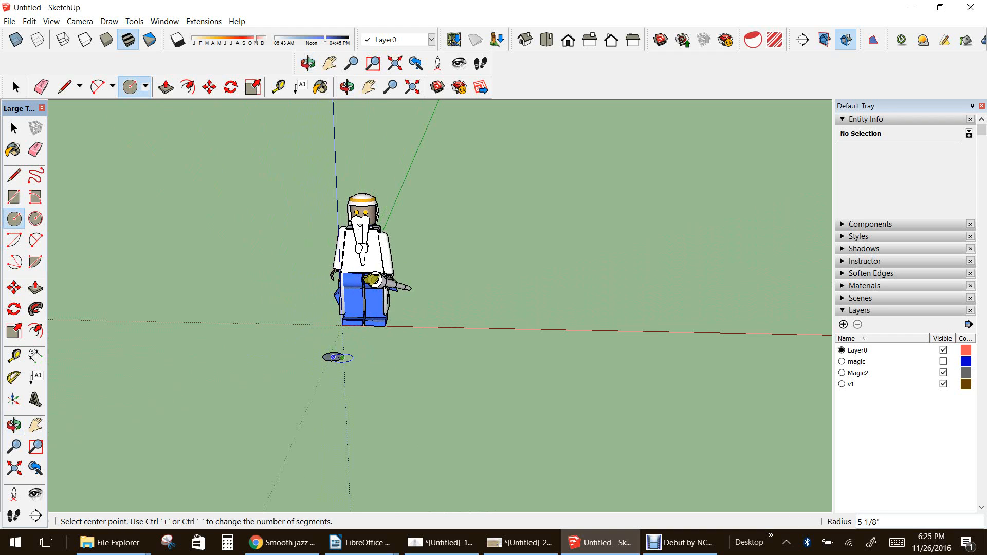
Draw a large circle of about 27' radius on the ground around the minifigure and remove it with the Eraser tool
scroll(517, 332, down, 5)
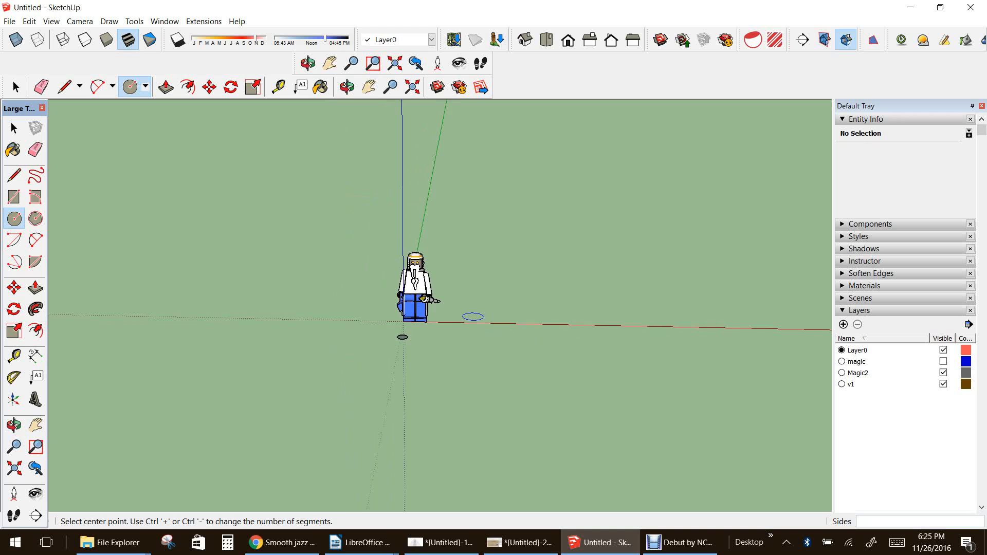
click(560, 330)
click(681, 299)
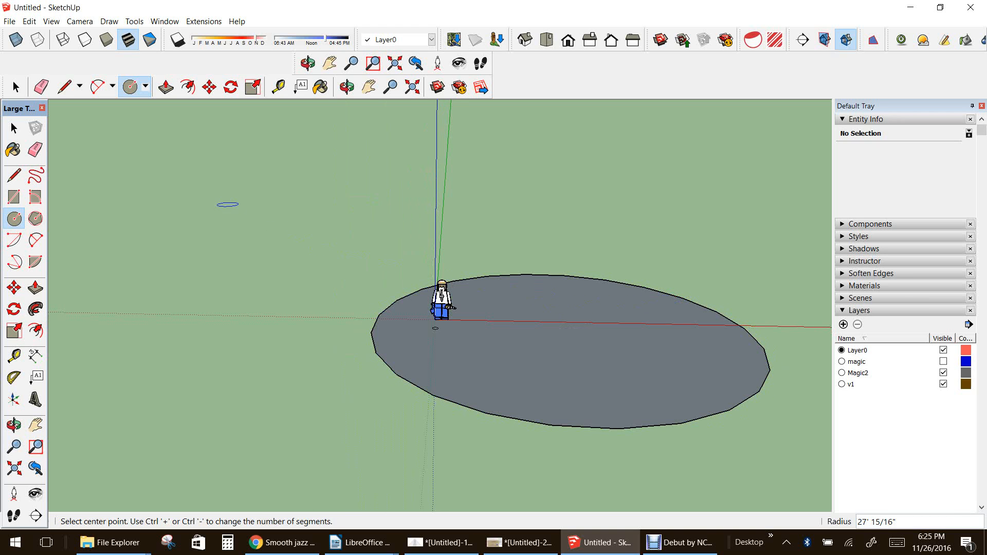
click(35, 150)
click(380, 315)
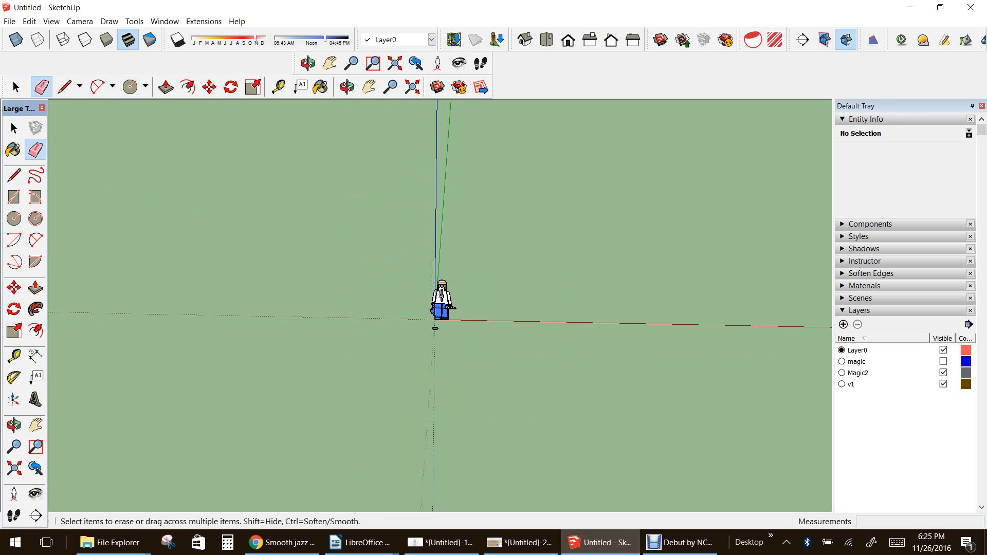
Select the whole small circle in front of the minifigure and delete it
scroll(448, 325, up, 3)
scroll(433, 293, up, 4)
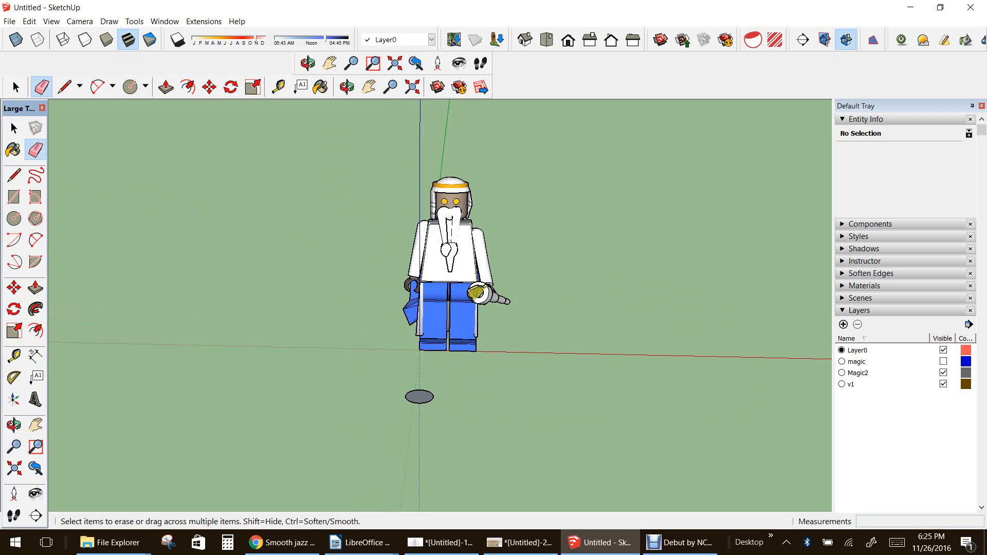
click(14, 425)
drag(391, 288, 288, 319)
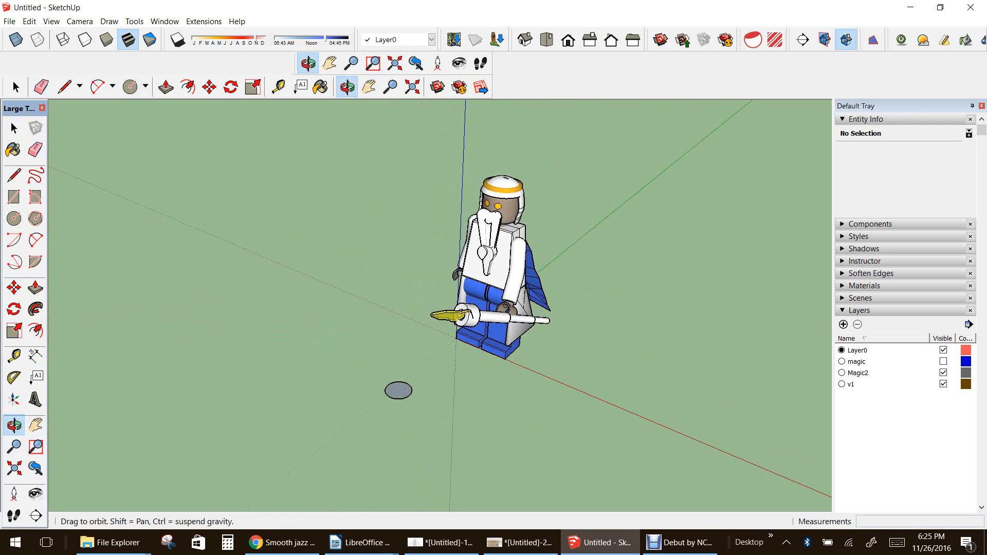
scroll(378, 332, down, 3)
scroll(403, 360, up, 4)
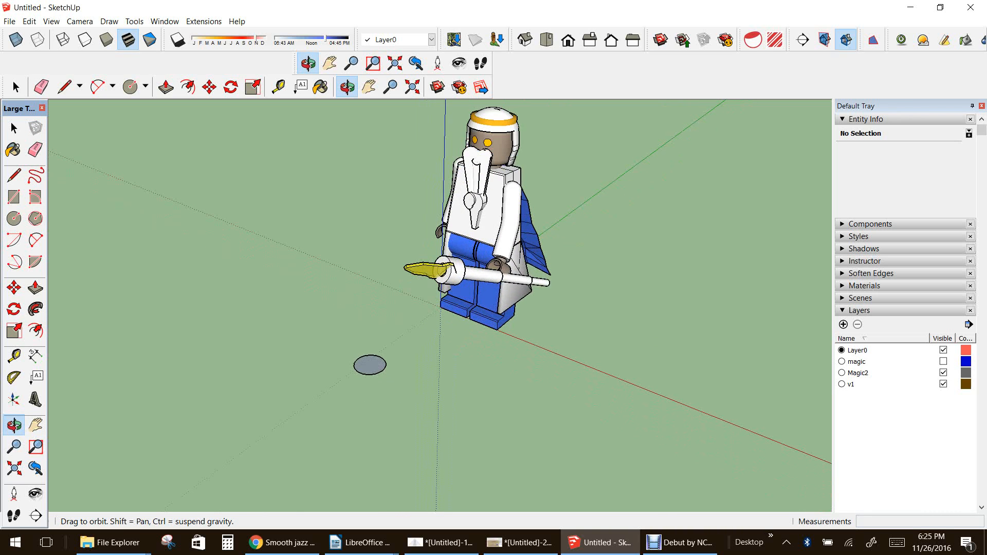
click(14, 128)
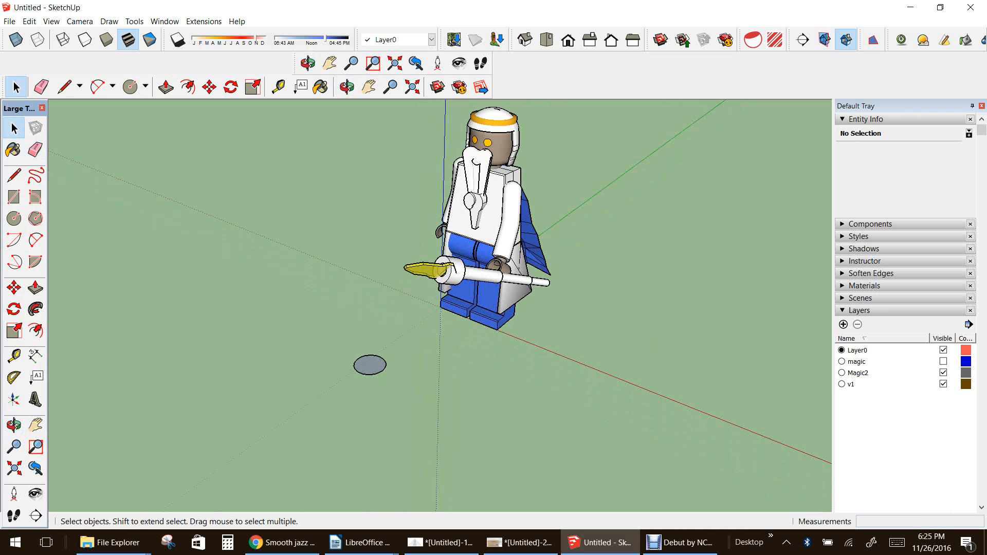
drag(324, 331, 398, 393)
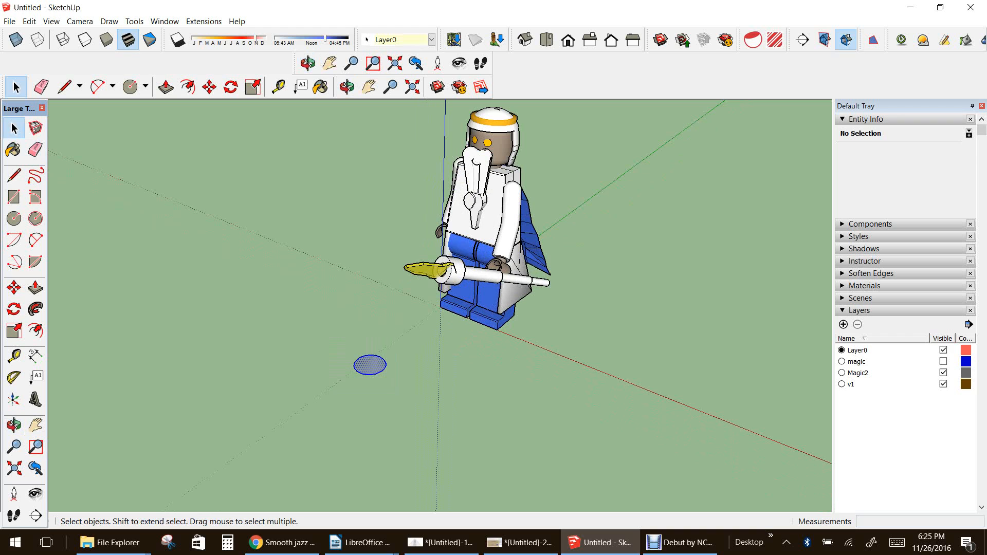
key(Delete)
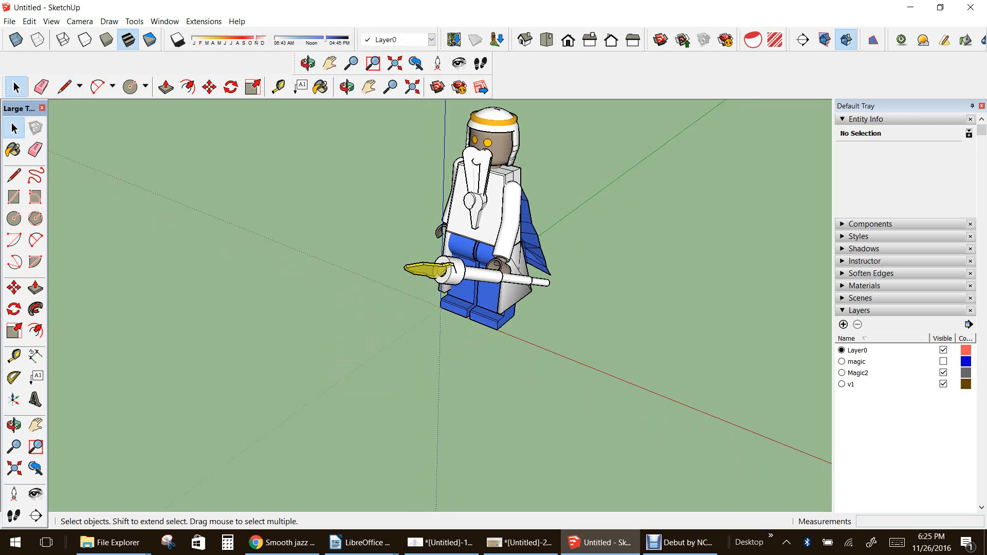
Undo the small circle's deletion and redo it
click(29, 21)
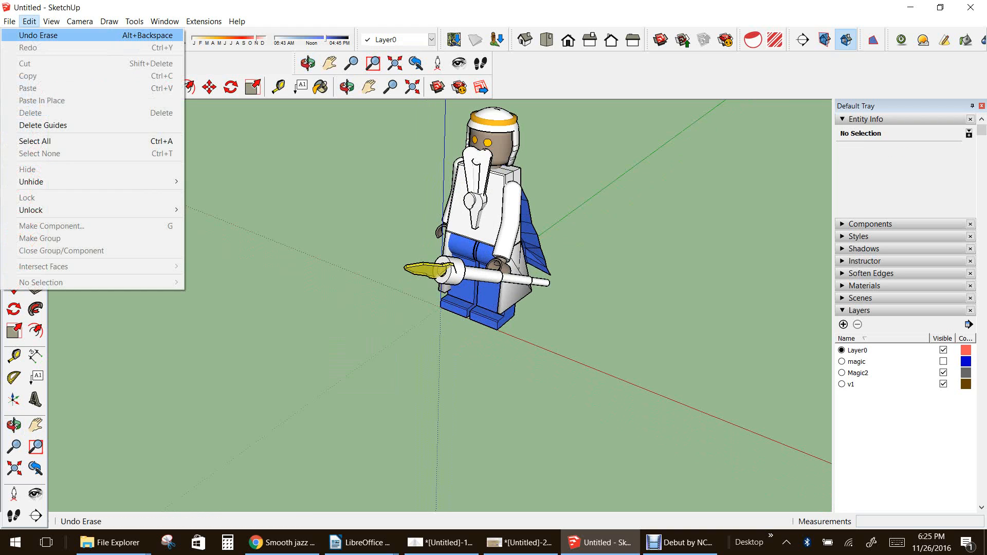
click(39, 35)
click(29, 21)
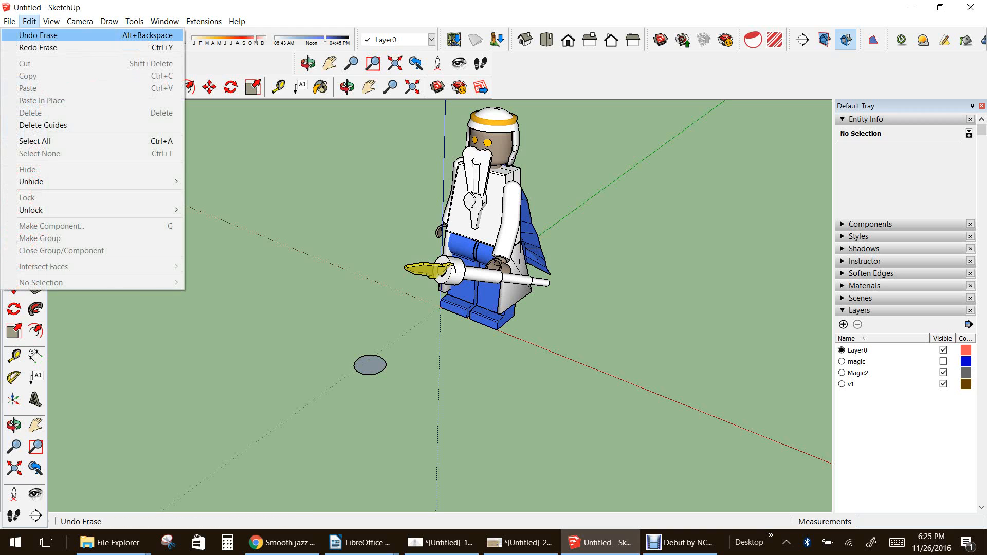
click(39, 47)
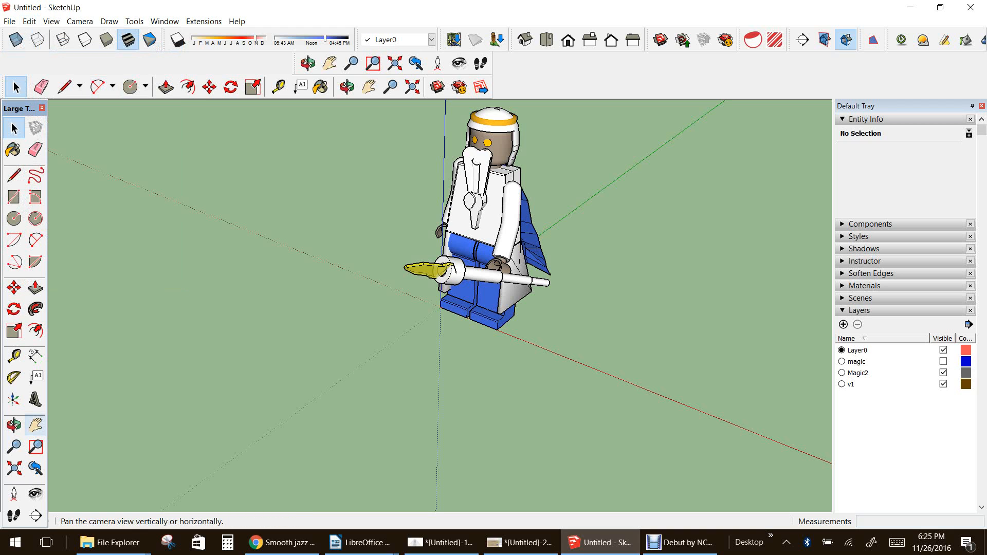
Pan and zoom over the minifigure to examine its face, beard, torso and staff up close
click(35, 426)
drag(412, 288, 339, 332)
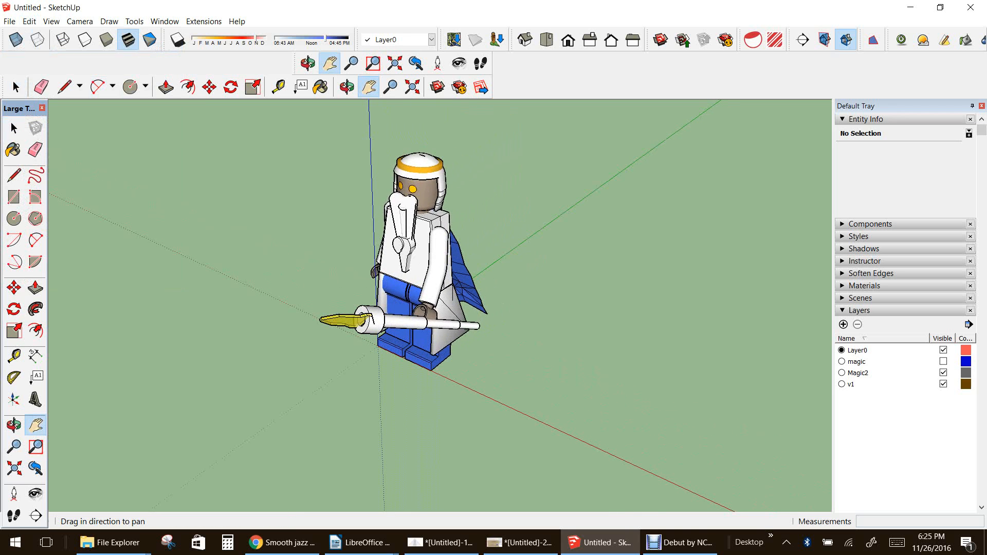
drag(434, 207, 491, 251)
scroll(490, 250, up, 3)
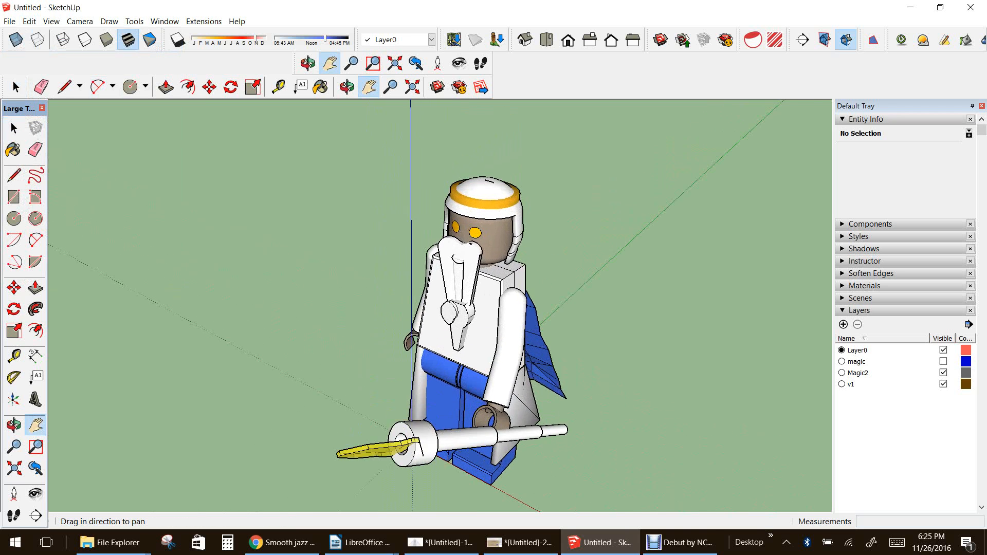
scroll(441, 227, up, 6)
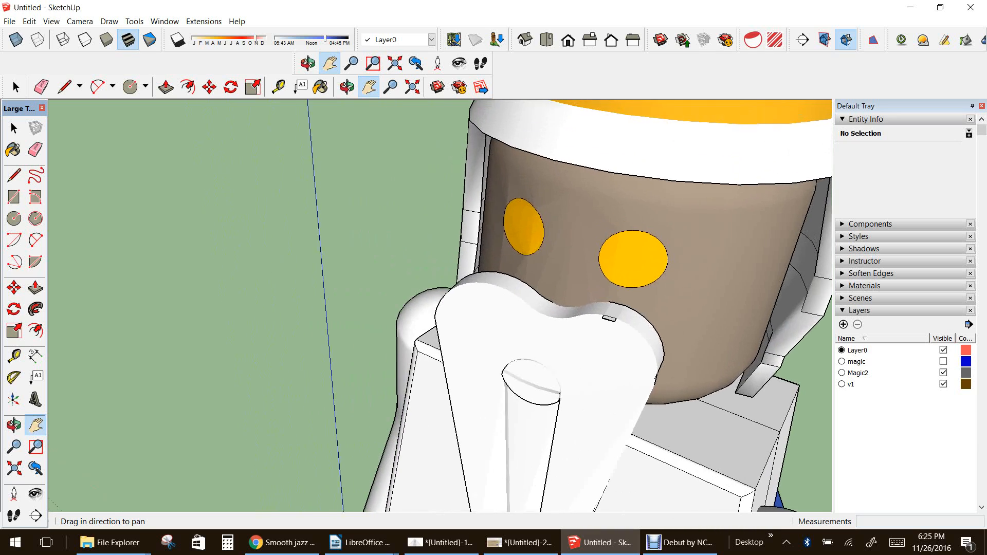
drag(441, 227, 218, 152)
drag(438, 411, 392, 149)
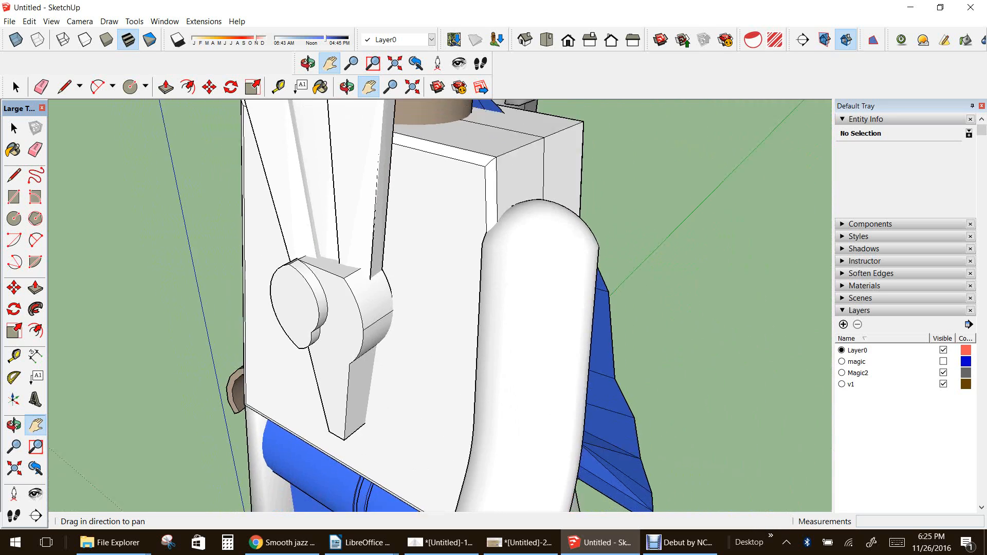
scroll(479, 257, down, 2)
scroll(481, 252, down, 2)
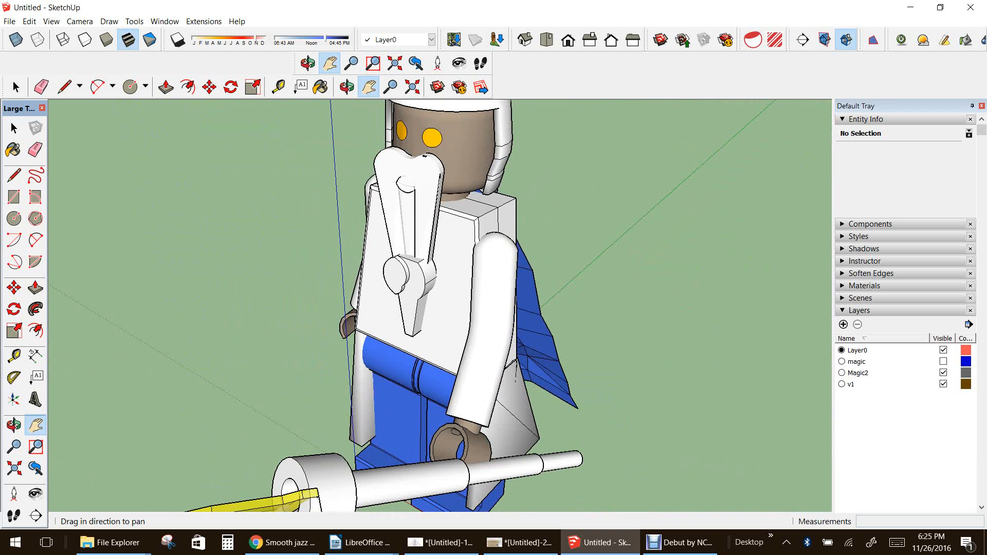
scroll(458, 254, down, 6)
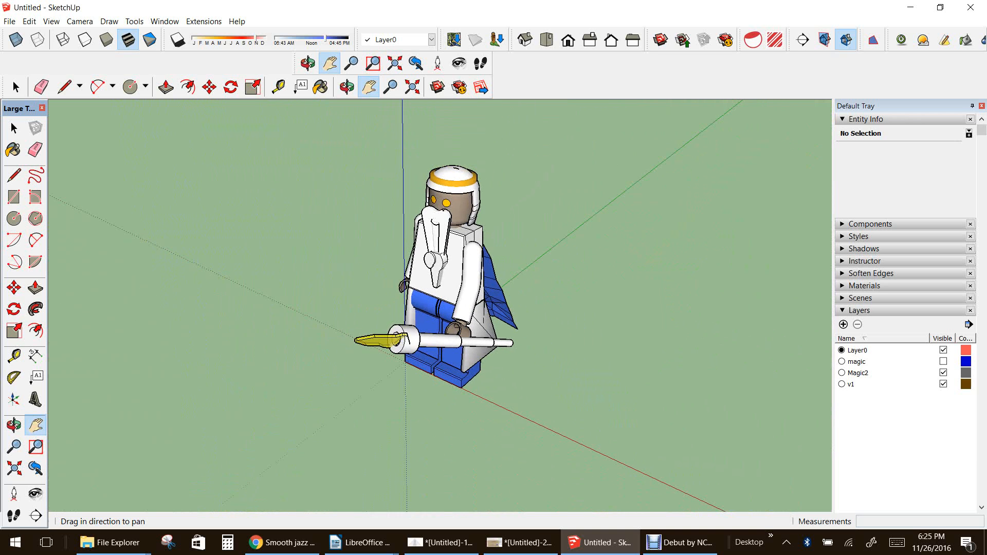
scroll(479, 281, down, 2)
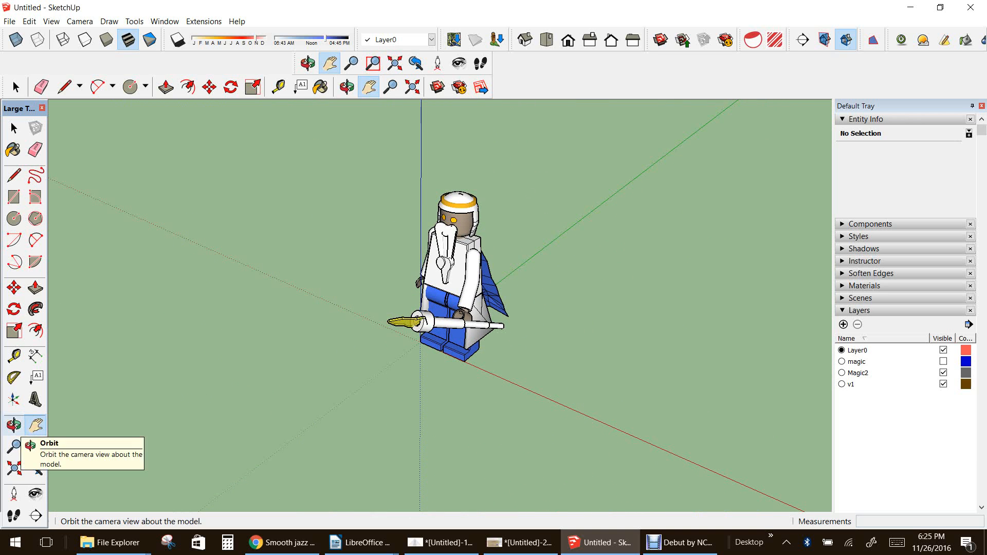
Orbit around the minifigure to examine its staff and cape from both sides
click(14, 425)
drag(515, 303, 535, 339)
scroll(463, 329, up, 5)
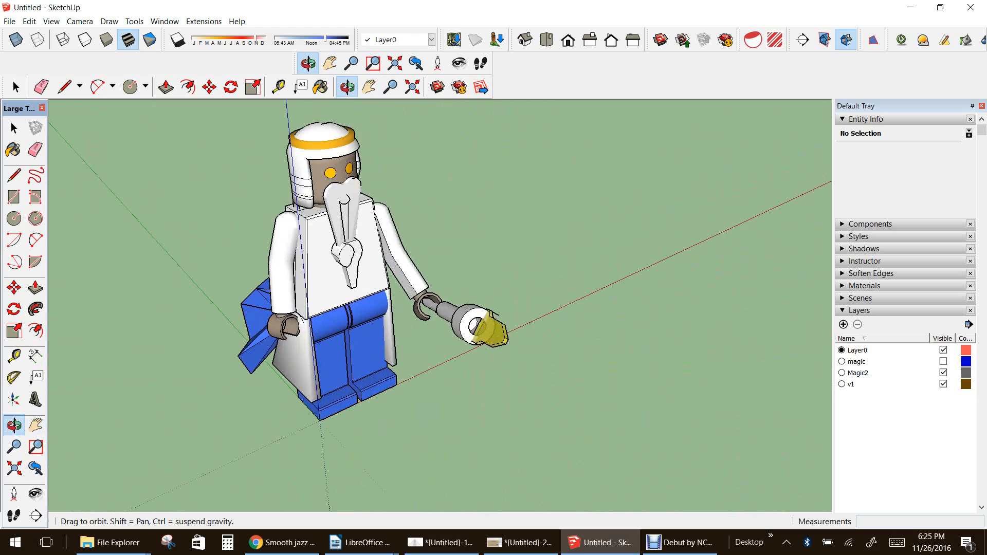
drag(463, 329, 308, 309)
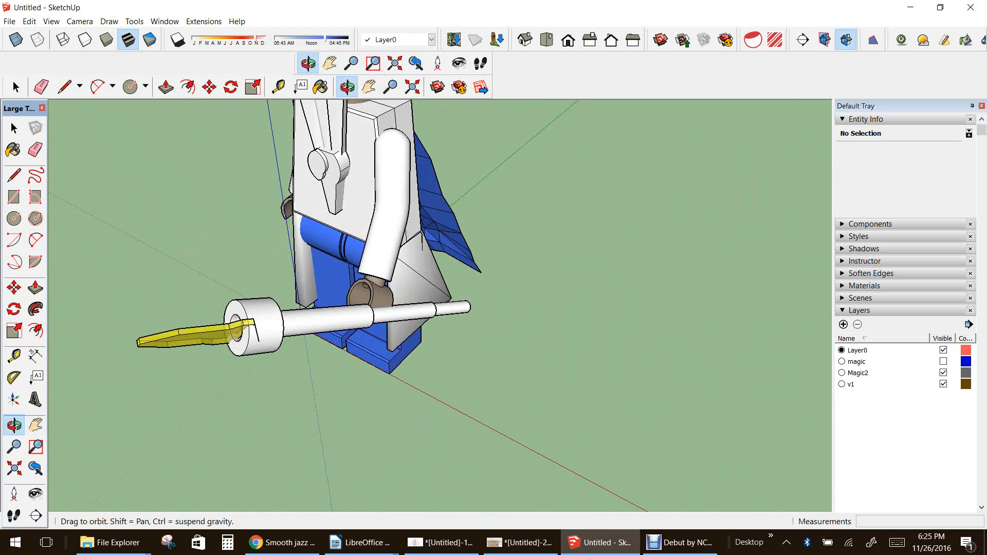
scroll(380, 311, down, 8)
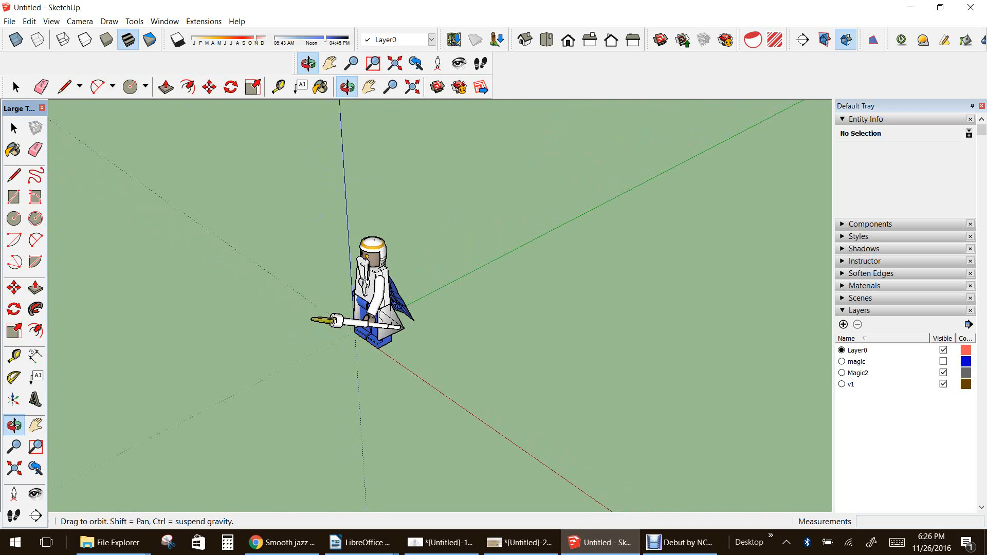
Move the minifigure component away from the origin onto the open ground between the red and green axes
scroll(324, 325, up, 4)
drag(324, 325, 390, 288)
scroll(404, 339, down, 4)
drag(394, 329, 471, 381)
key(space)
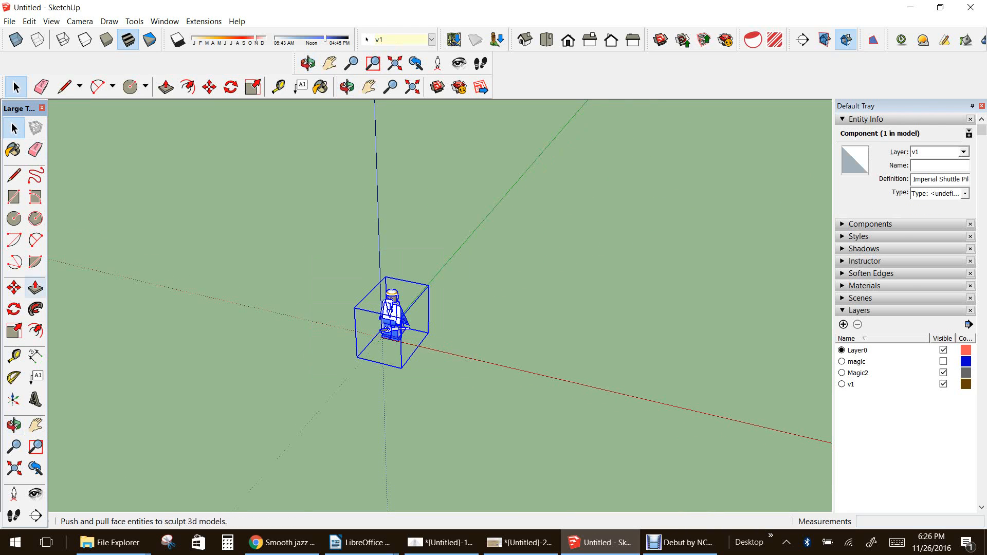
key(m)
click(383, 336)
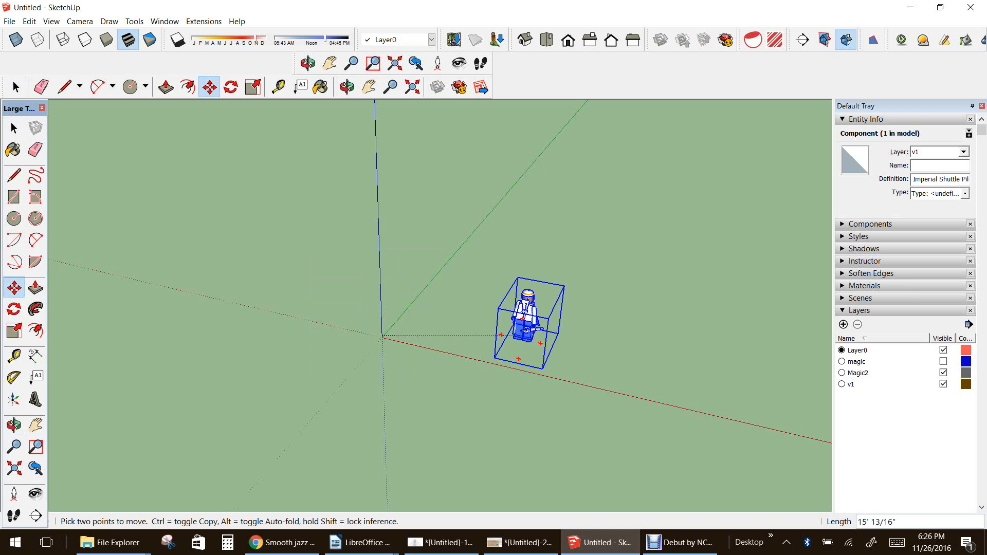
click(566, 320)
scroll(399, 334, up, 4)
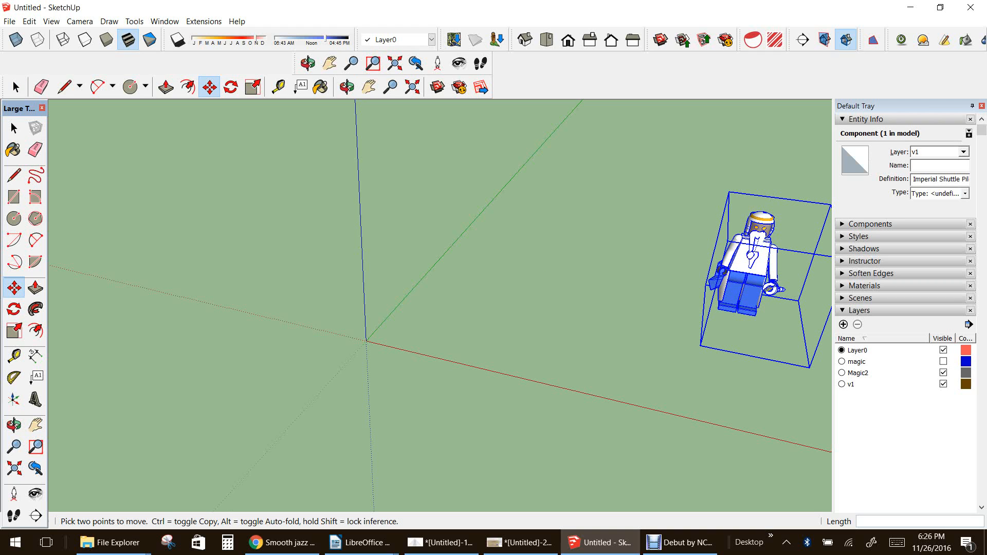
Orbit, pan and zoom around the relocated minifigure to examine its position relative to the axes from several angles
click(14, 426)
drag(329, 370, 400, 356)
scroll(431, 357, down, 3)
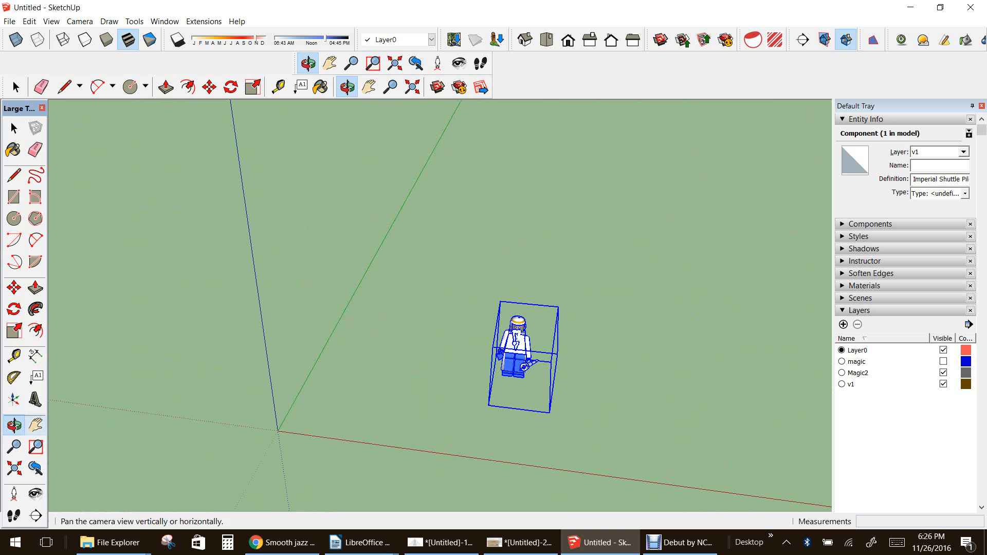
click(35, 425)
drag(226, 391, 209, 271)
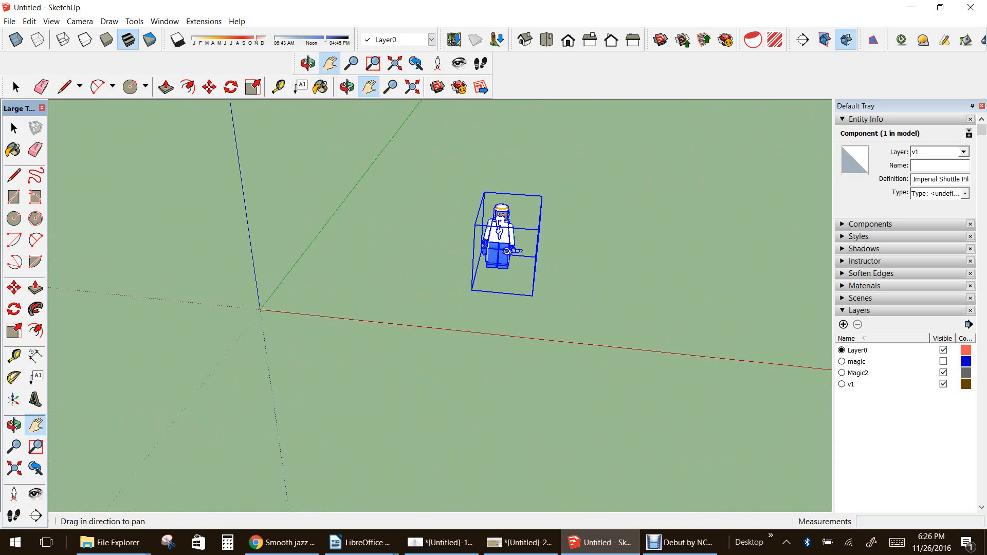
click(14, 425)
drag(170, 355, 316, 343)
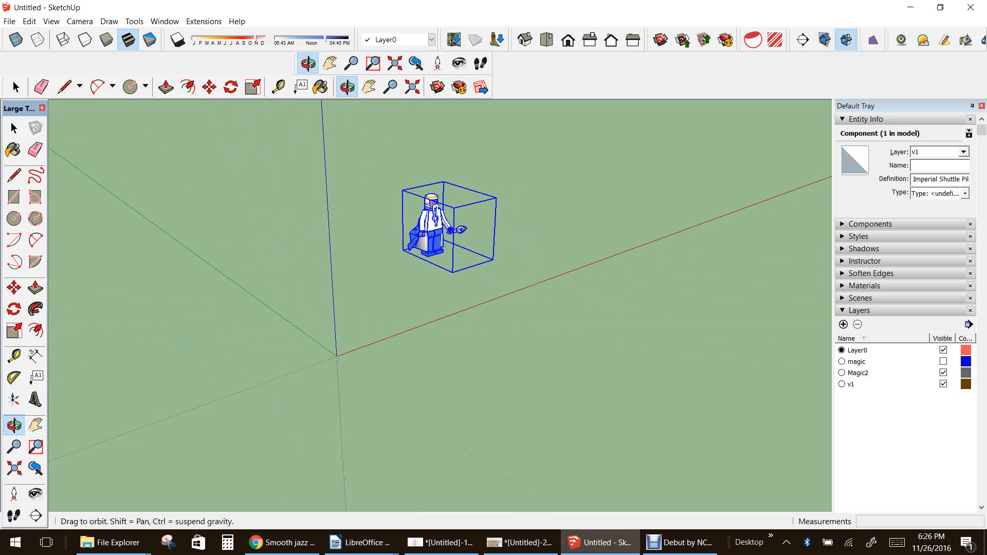
scroll(360, 280, up, 5)
scroll(394, 267, down, 4)
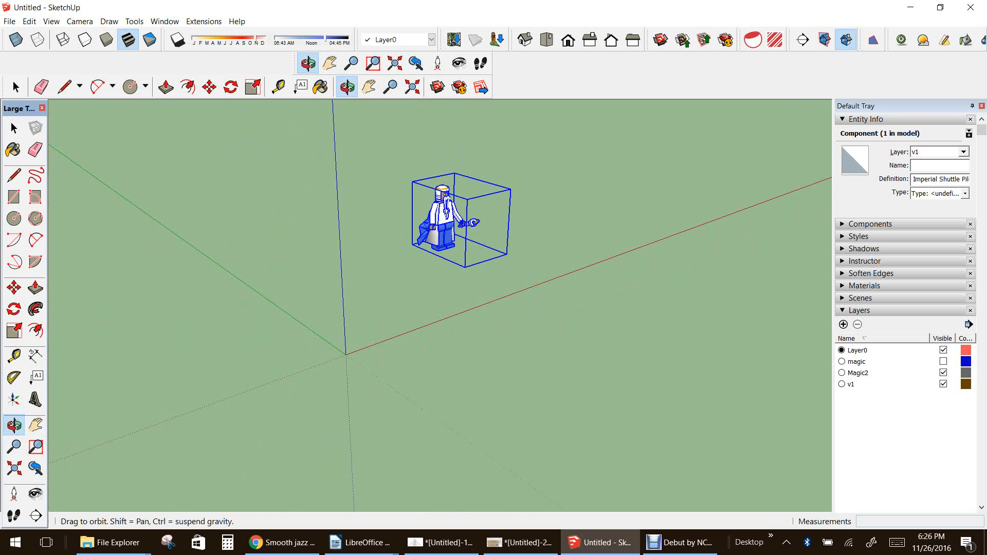
drag(393, 266, 241, 332)
click(35, 425)
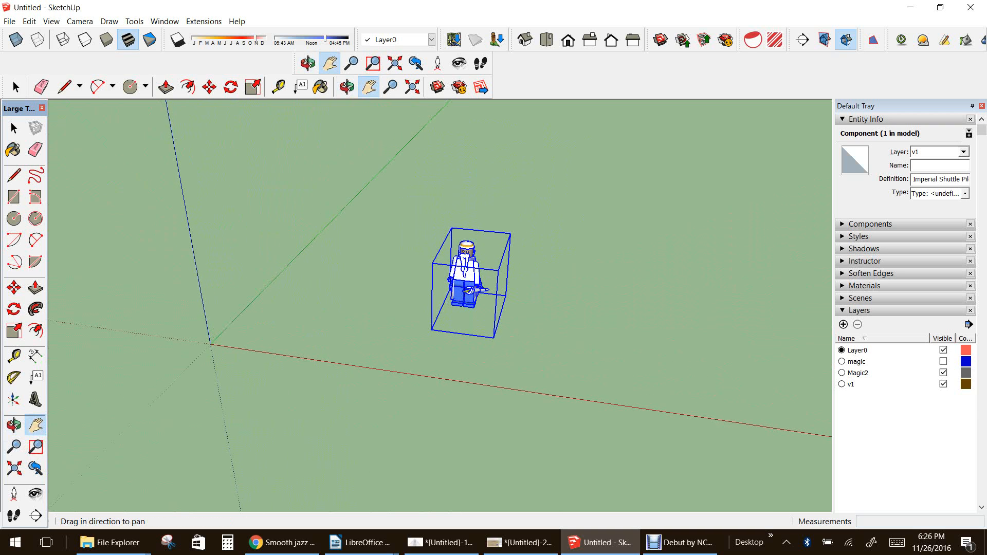
scroll(152, 311, up, 5)
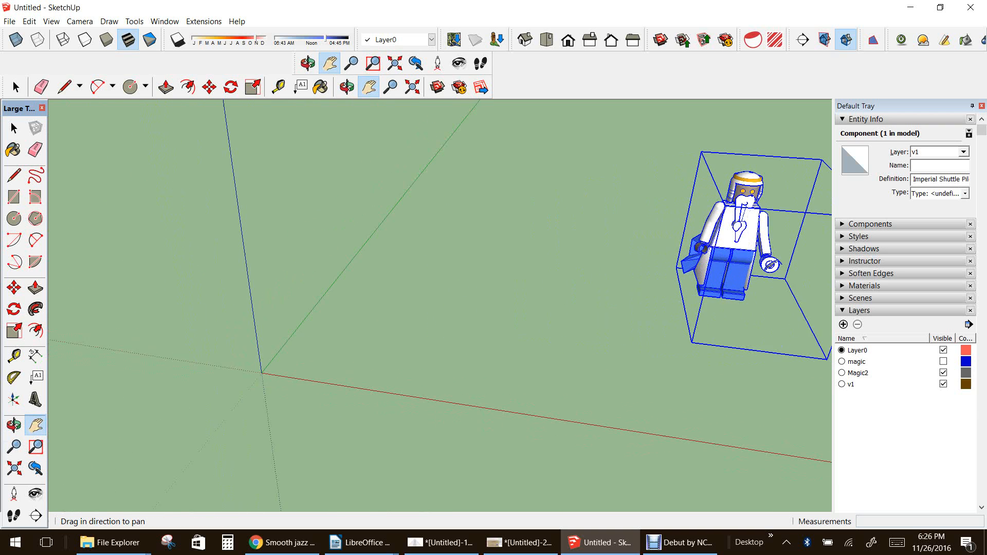
drag(151, 311, 98, 286)
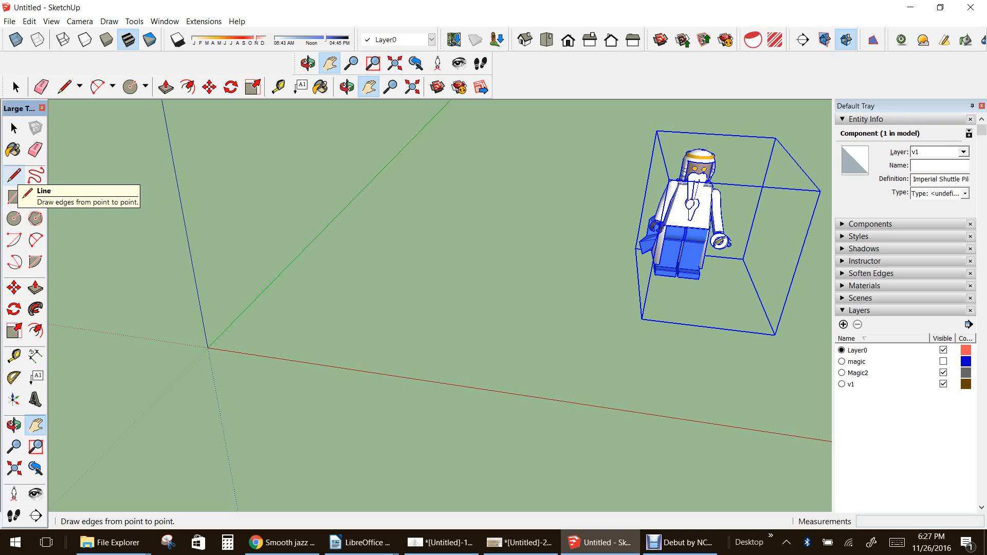
Draw a single line 3' long parallel to the red axis on the ground near the origin
click(14, 177)
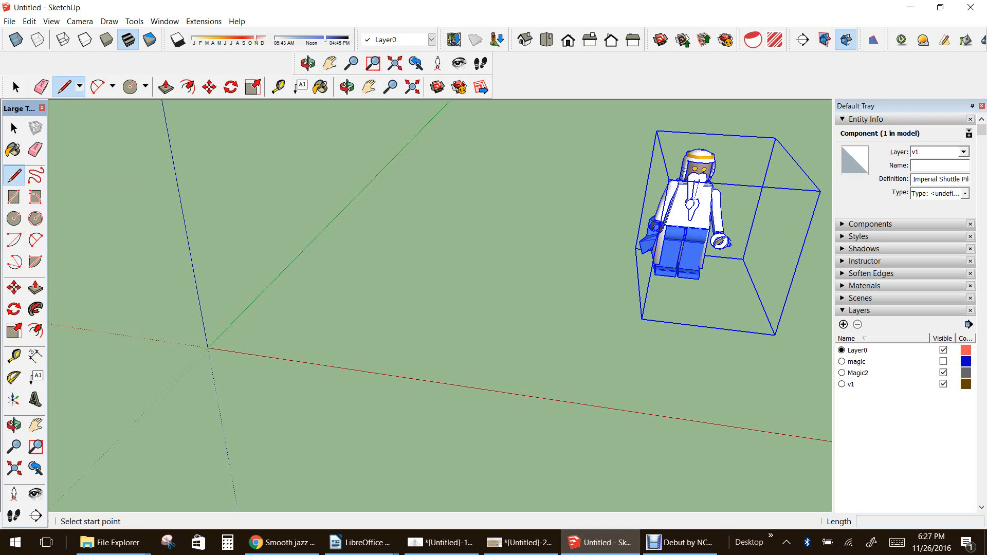
click(308, 288)
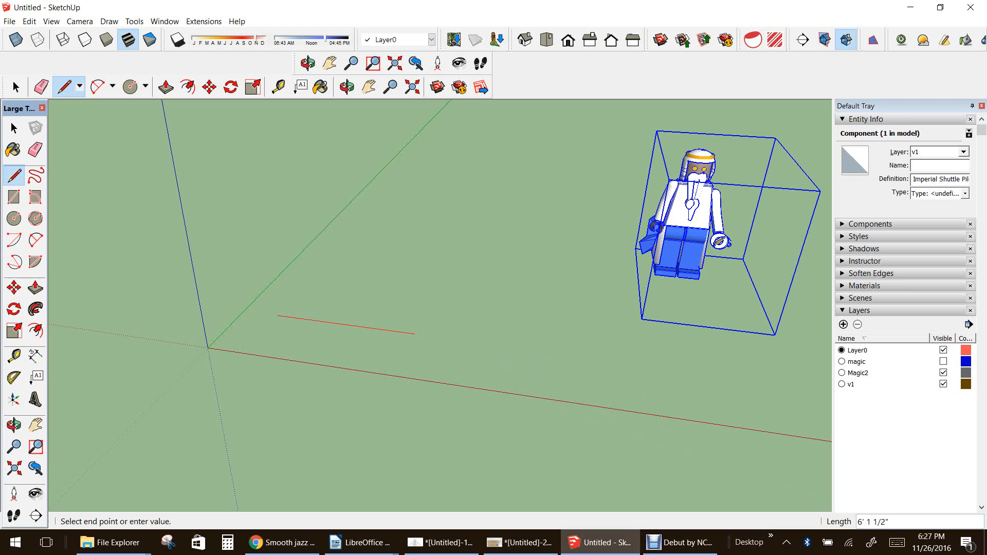
scroll(398, 332, up, 2)
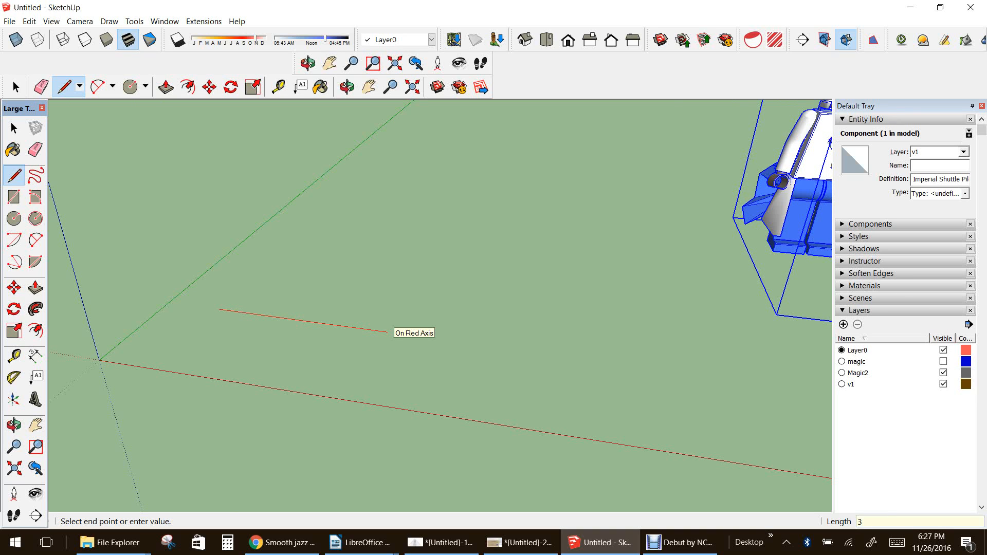
text(3/4)
key(Return)
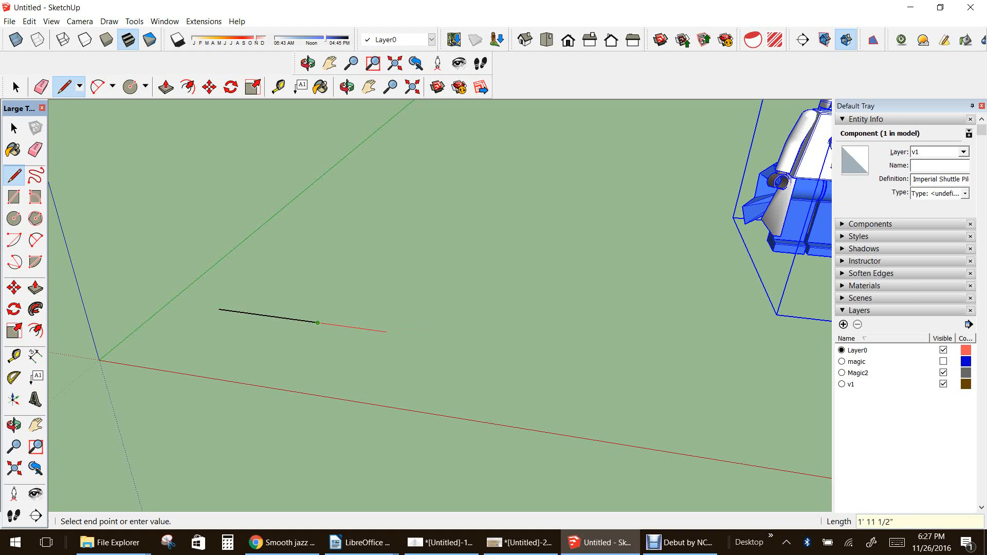
key(Escape)
Add a linear dimension between the line's two endpoints, offset toward the red axis
click(36, 425)
drag(249, 313, 398, 337)
scroll(398, 337, up, 2)
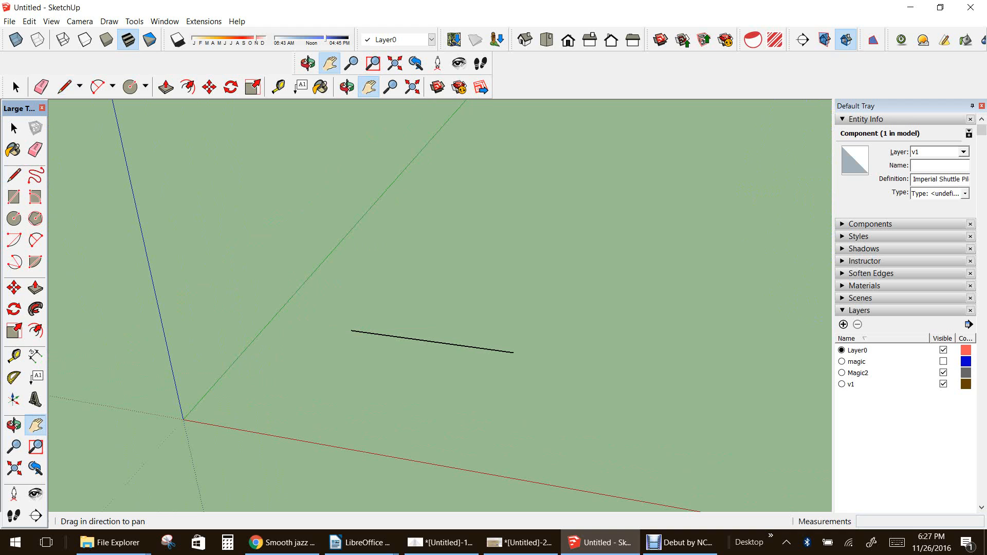
click(14, 425)
drag(249, 319, 329, 370)
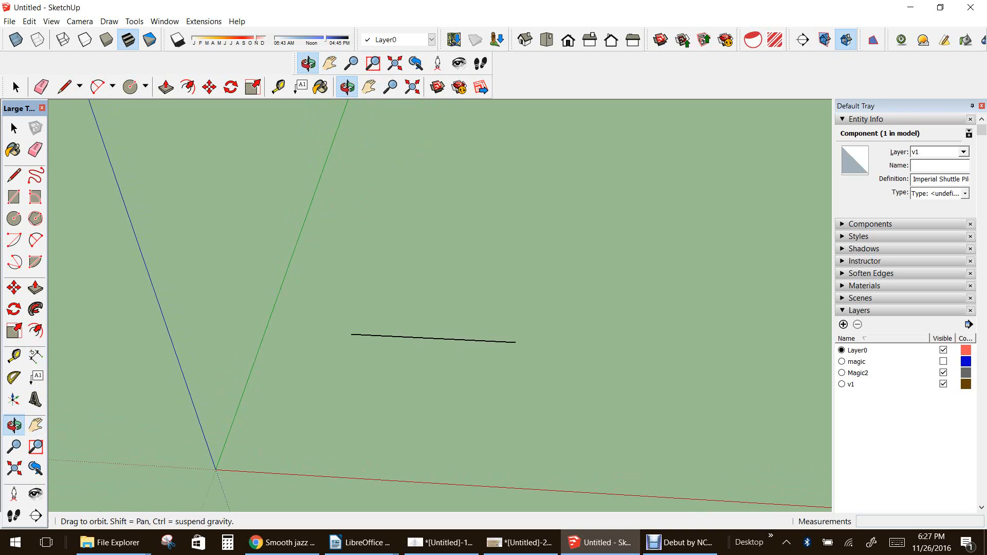
click(34, 356)
click(351, 335)
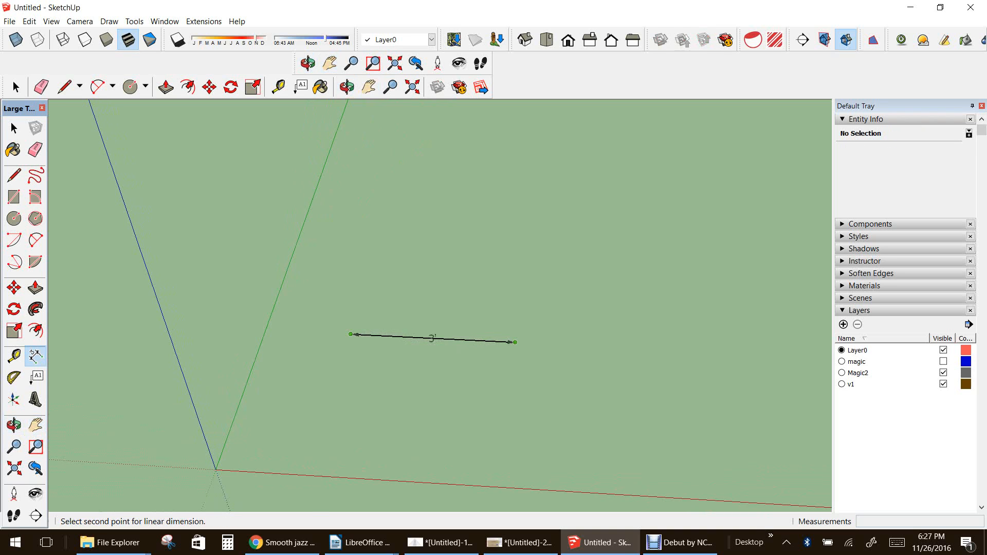
click(515, 342)
click(508, 381)
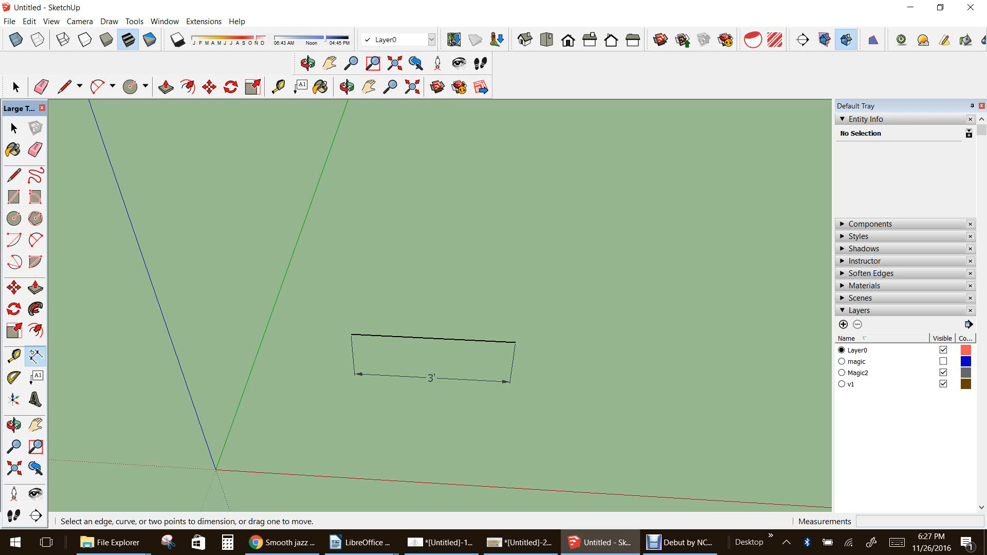
Erase the line's dimension while keeping the line itself
click(35, 150)
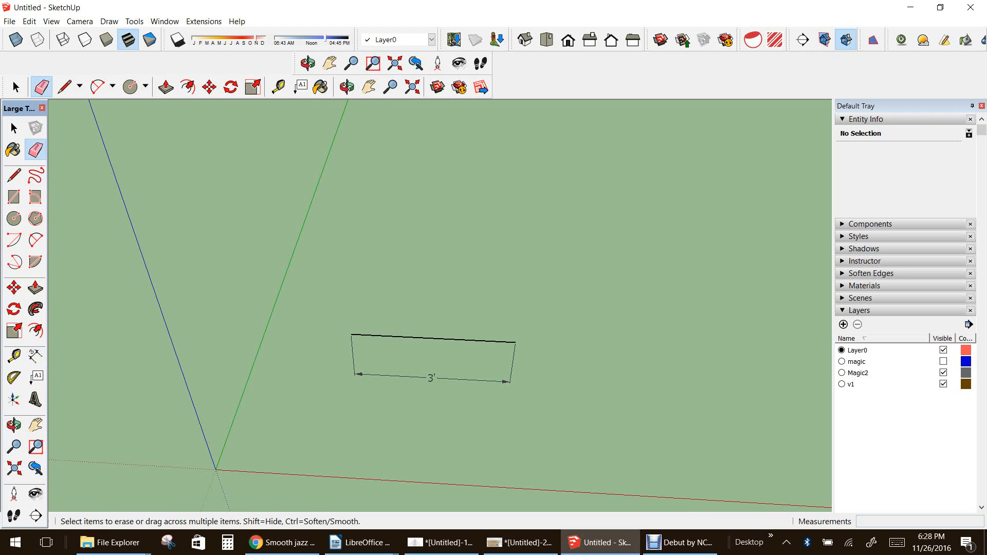
click(432, 378)
scroll(414, 332, down, 3)
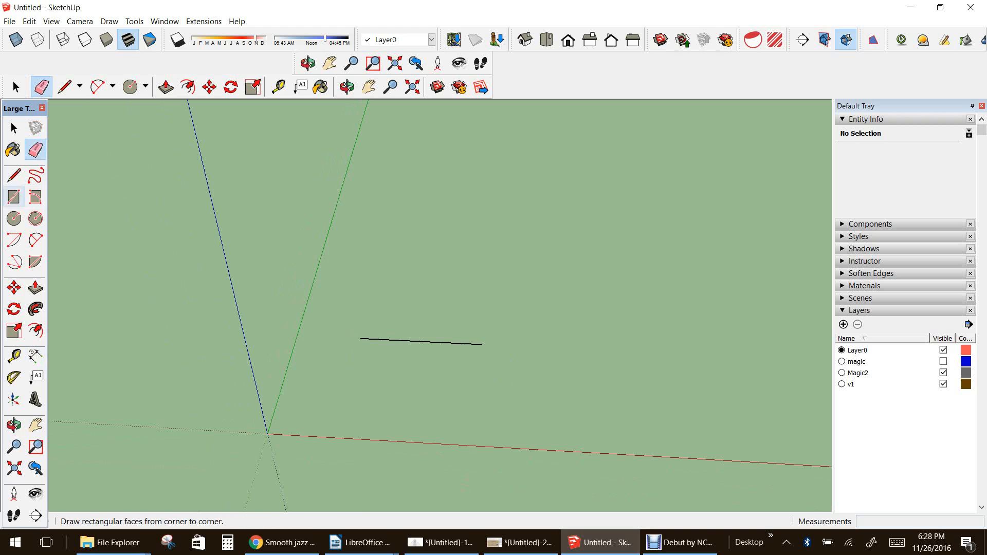
Draw an edge about 2' long parallel to the green axis from the end of the line farther from the origin
click(13, 175)
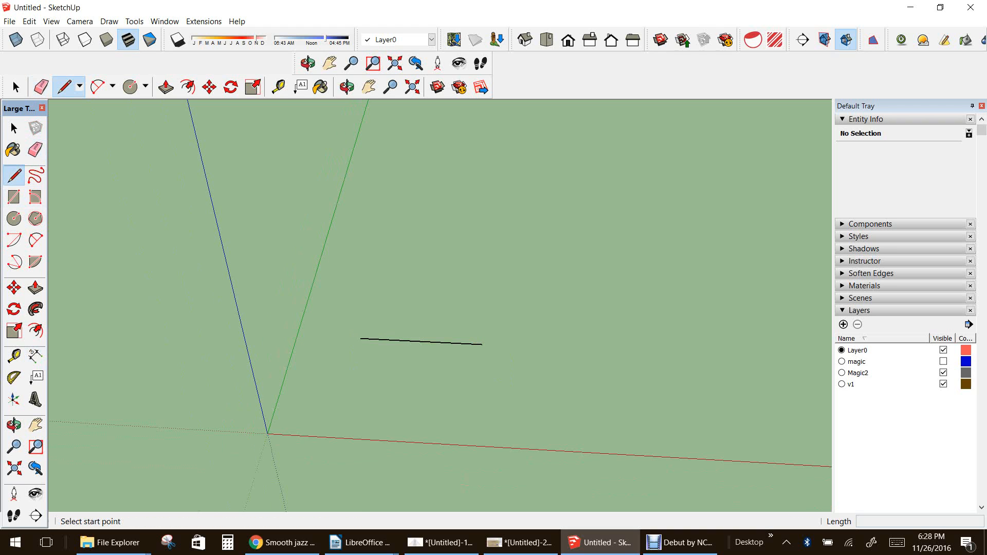
click(482, 344)
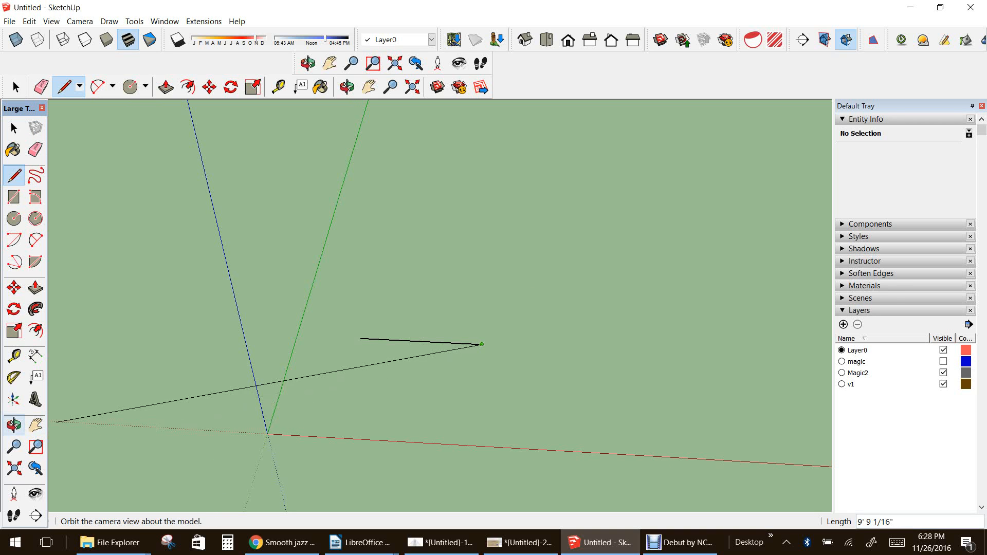
click(14, 425)
drag(329, 330, 180, 313)
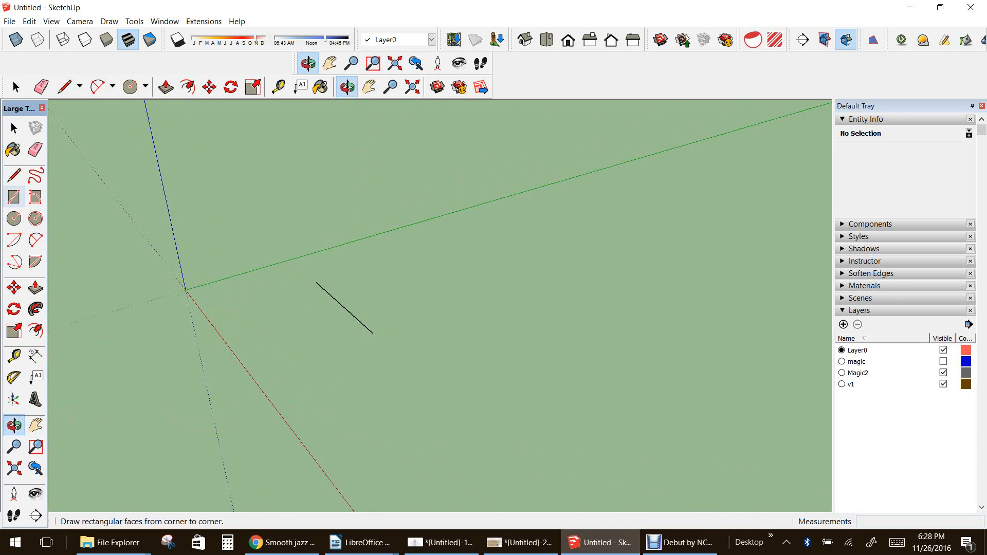
click(14, 175)
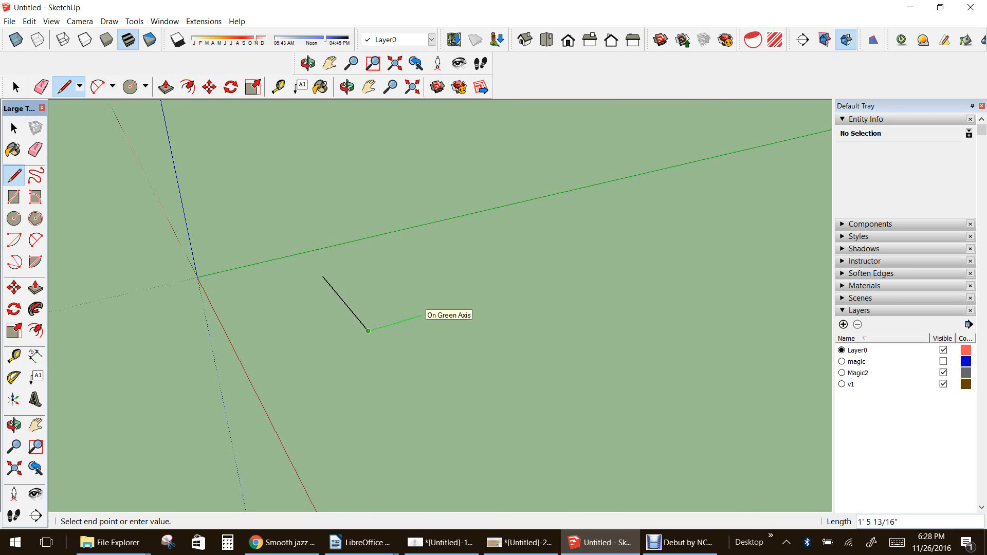
click(440, 309)
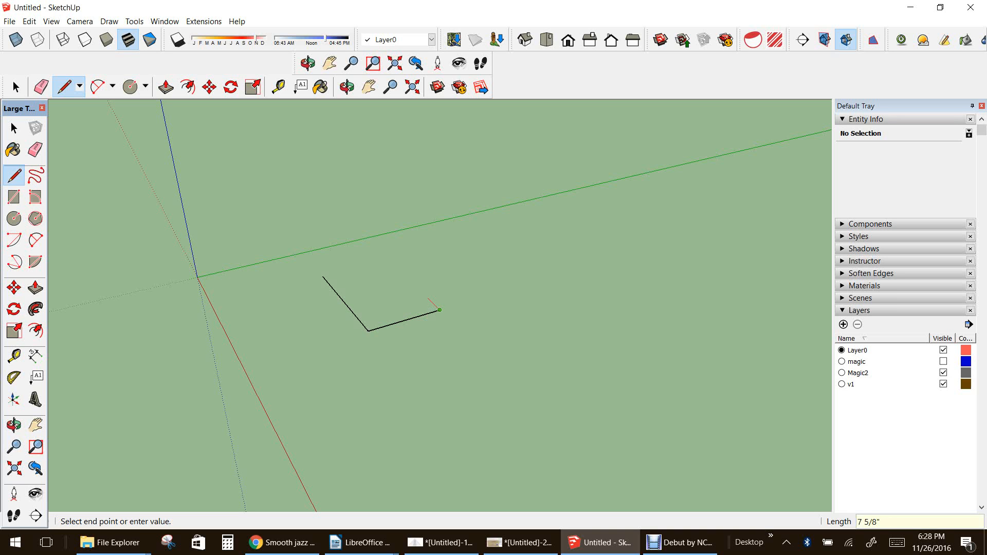
Draw the remaining 3' and 2' edges to close the outline into a rectangular face
click(14, 426)
drag(268, 330, 304, 375)
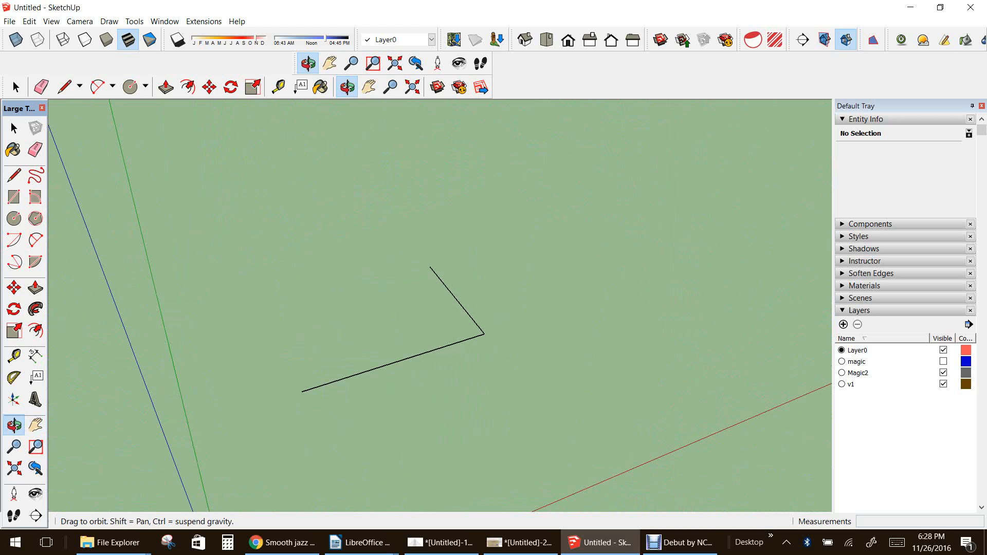
drag(437, 354, 265, 354)
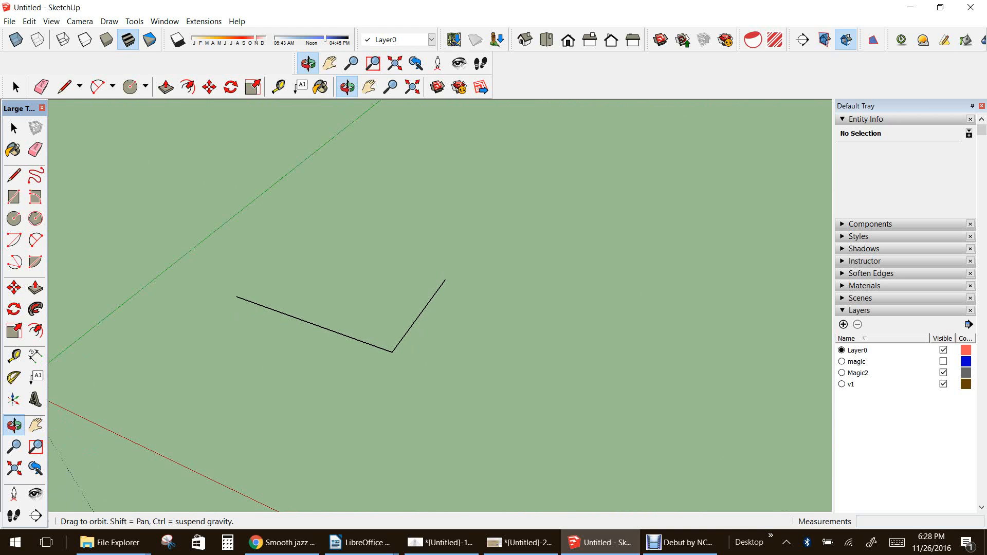
click(14, 175)
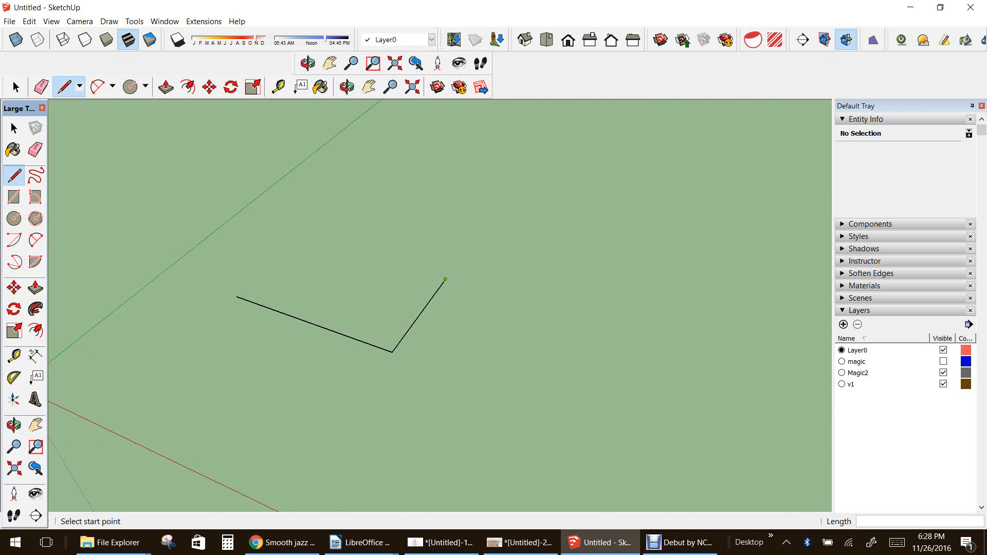
click(445, 279)
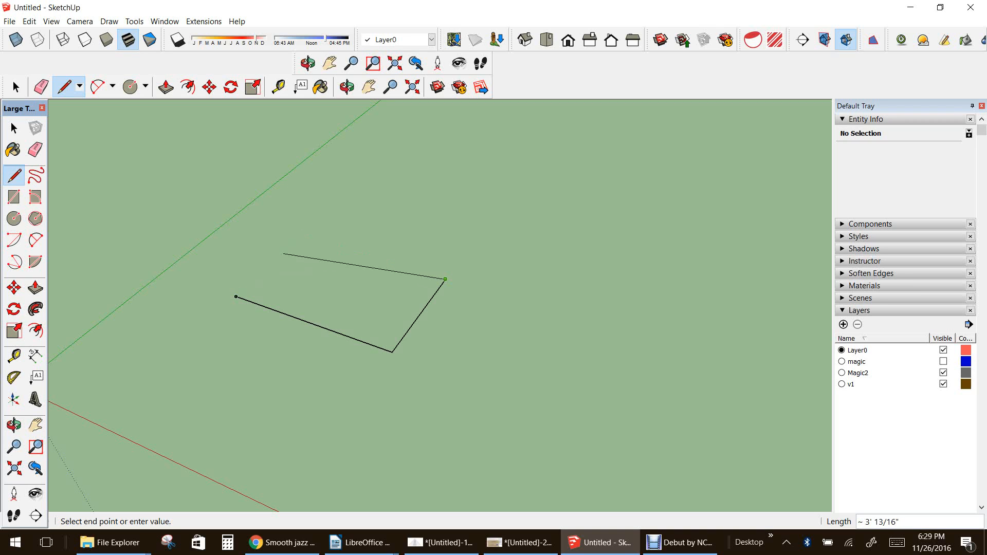
click(302, 235)
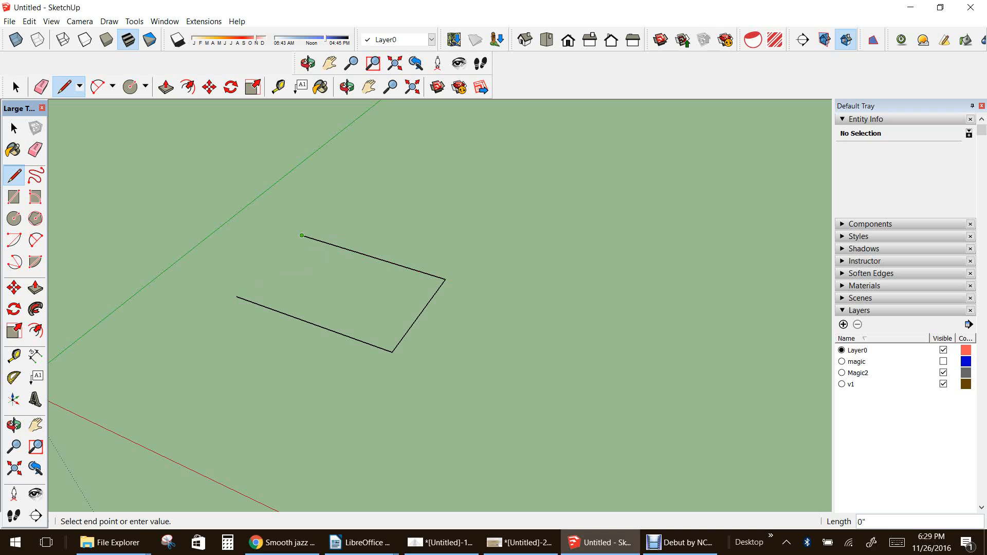
click(236, 296)
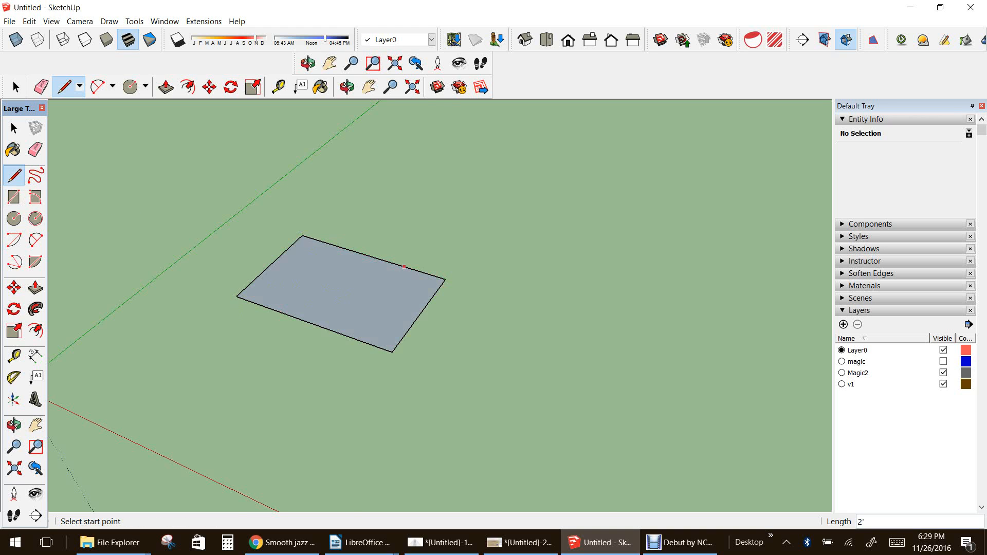
Dimension the rectangle's long edge farther from the red axis and shift the dimension slightly farther outward
scroll(396, 277, down, 3)
scroll(374, 278, up, 3)
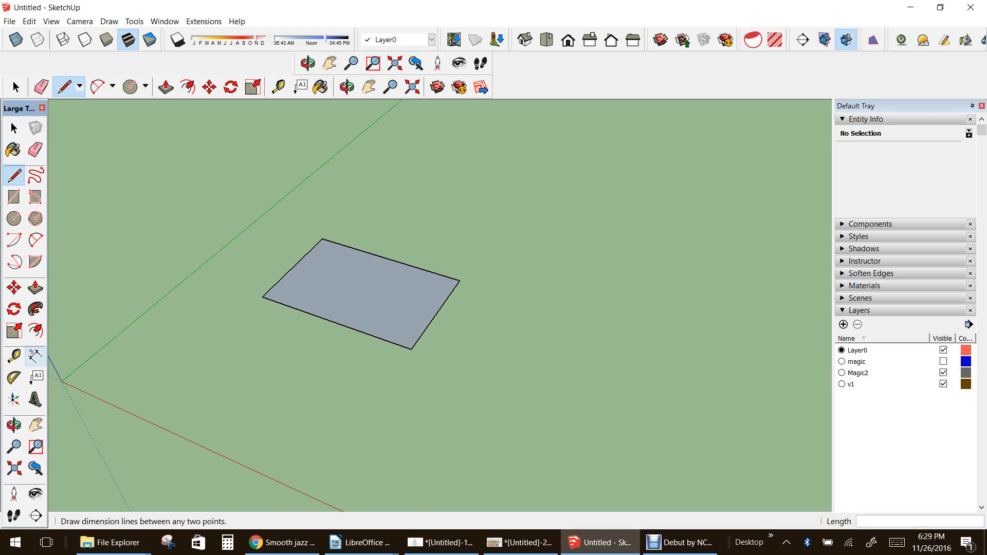
click(35, 355)
click(322, 239)
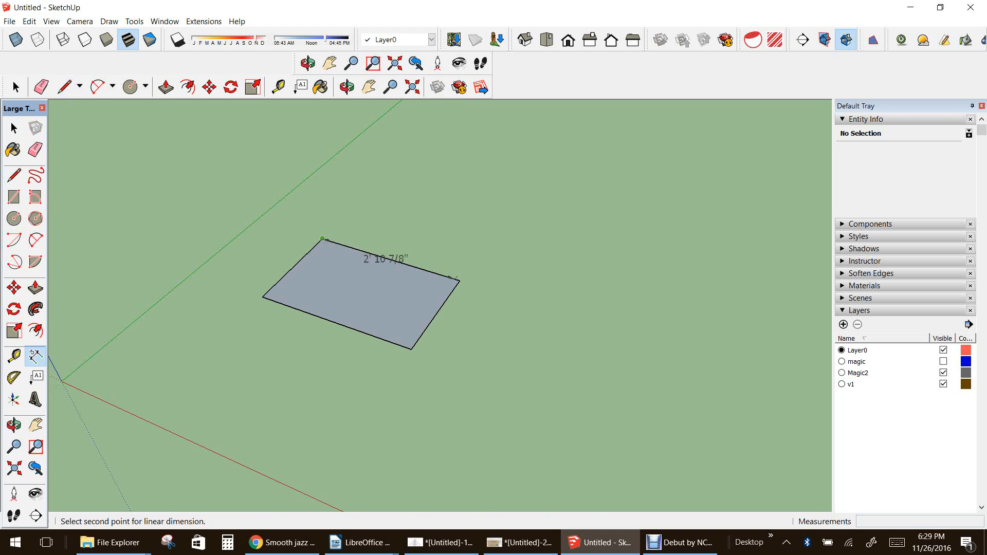
click(459, 281)
click(472, 257)
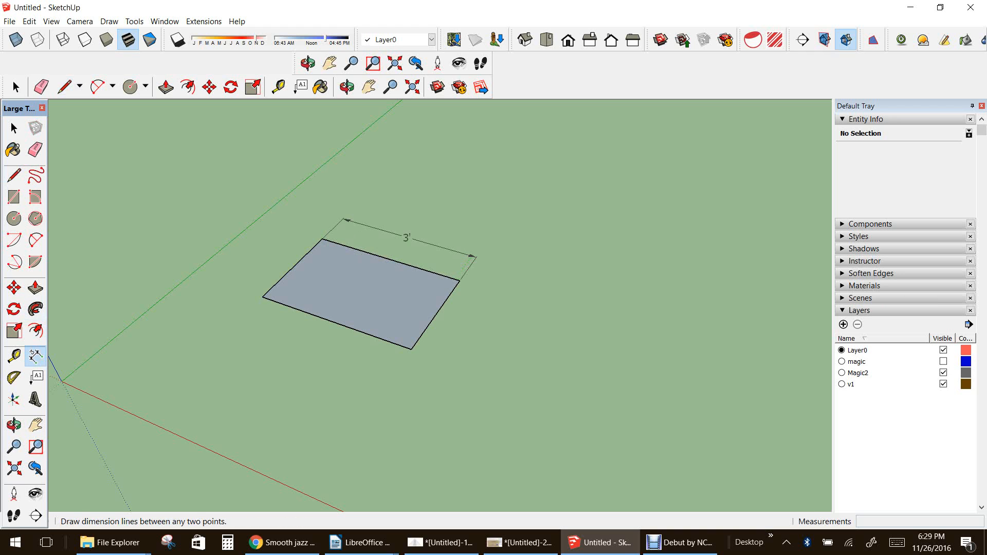
mouse_move(407, 238)
mouse_down()
mouse_move(369, 283)
mouse_move(412, 231)
mouse_up()
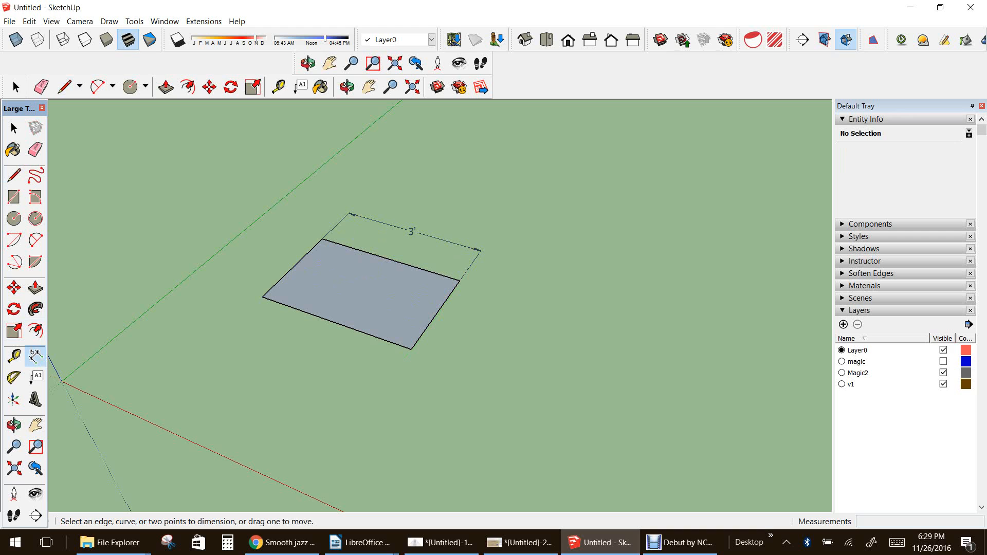
Dimension the rectangle's 2' edge farther from the origin, placing the dimension outside the face
click(459, 281)
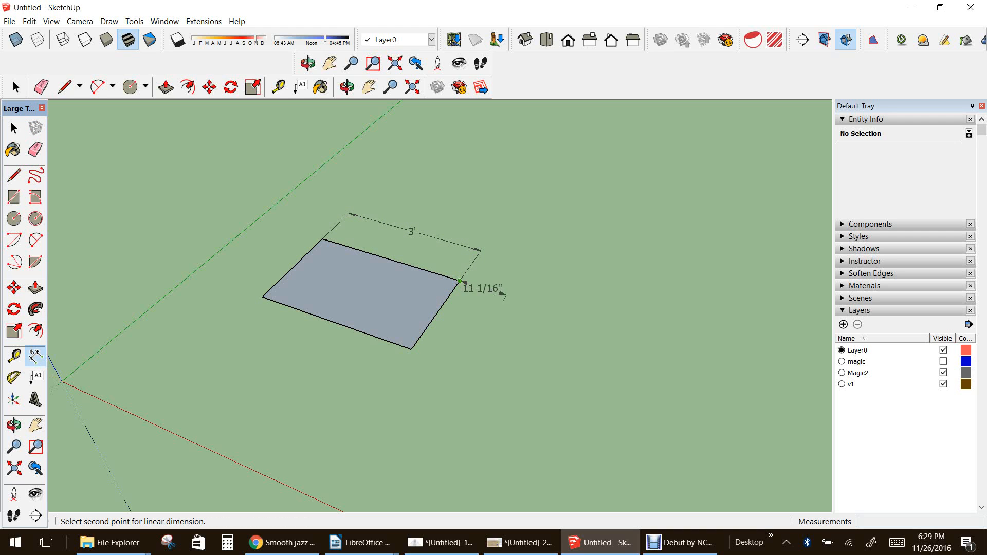
click(411, 350)
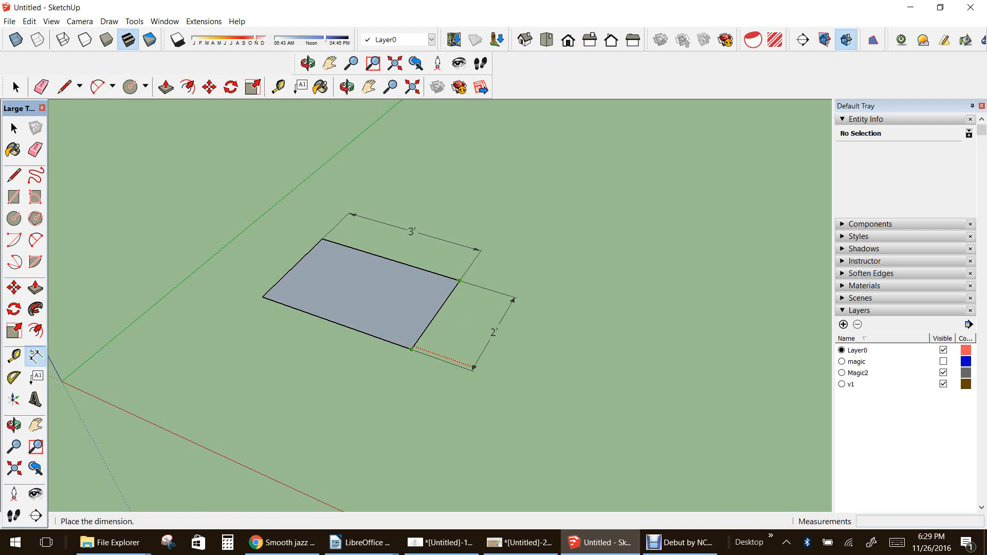
click(495, 333)
Erase both the 2' and 3' dimensions from the rectangle
click(35, 150)
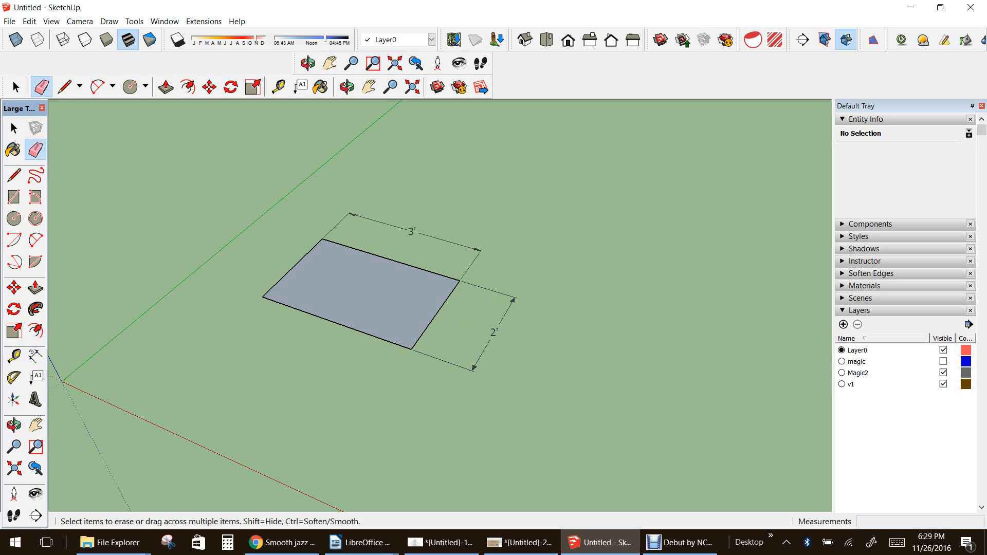
click(494, 332)
click(412, 232)
scroll(347, 258, up, 2)
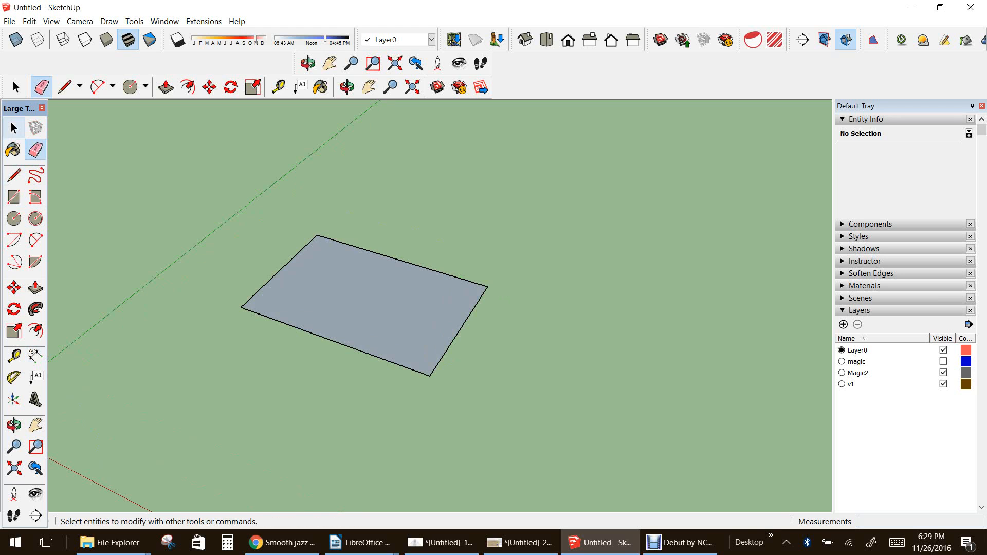
Erase all four edges of the rectangle one at a time
click(266, 282)
click(402, 261)
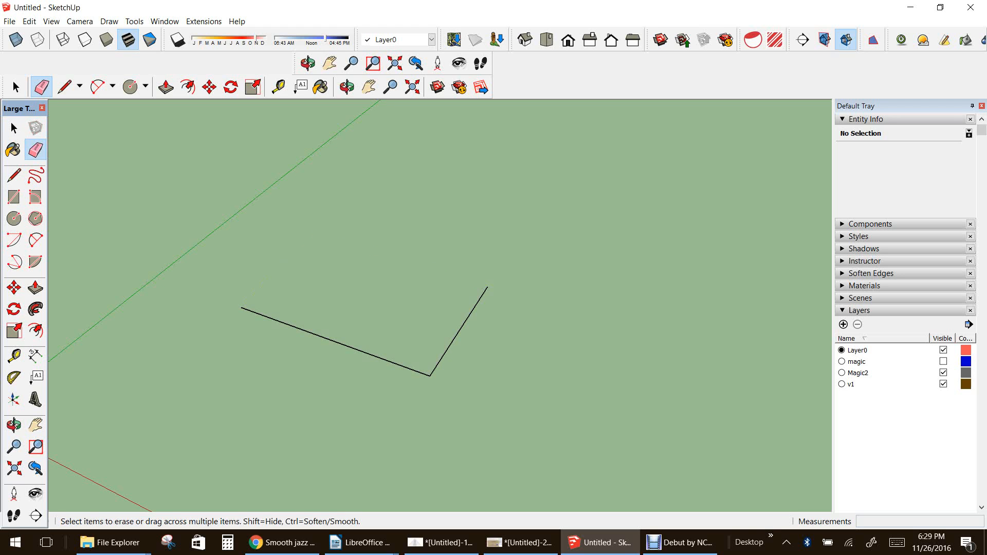
click(459, 332)
click(335, 342)
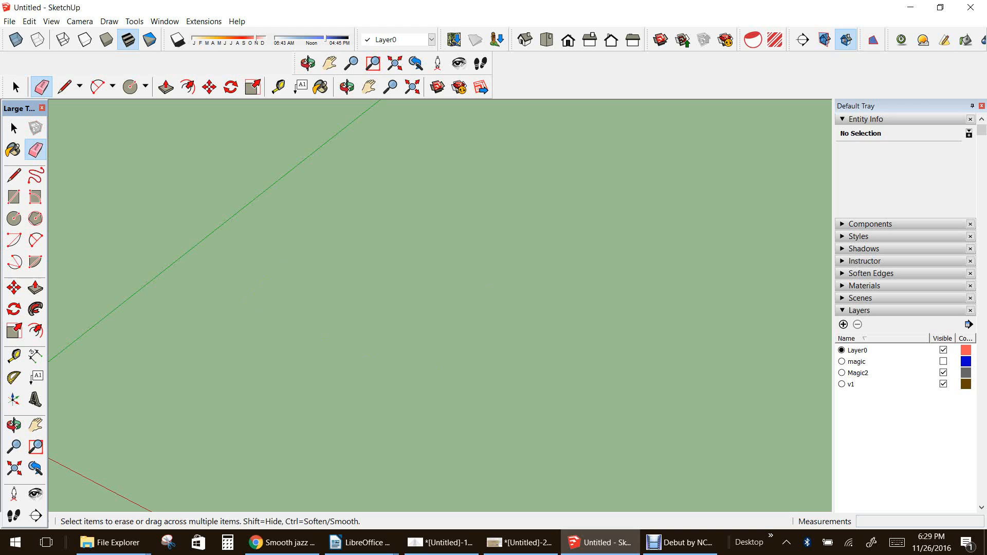
Undo the four edge erasures to restore the rectangular face
key(ctrl+z)
key(ctrl+z)
key(ctrl+z)
key(ctrl+z)
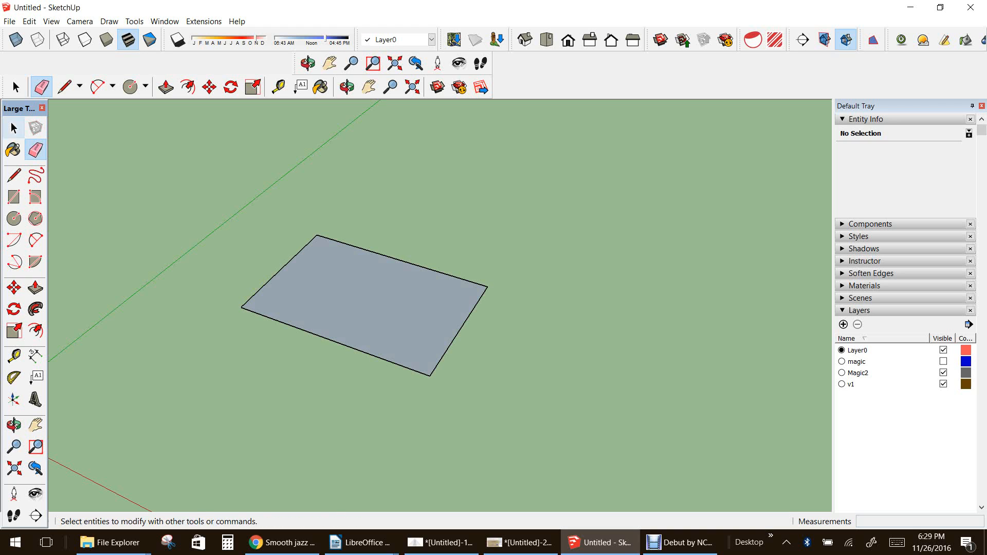
Select the whole rectangle with a selection window and delete it
click(14, 128)
drag(214, 196, 537, 404)
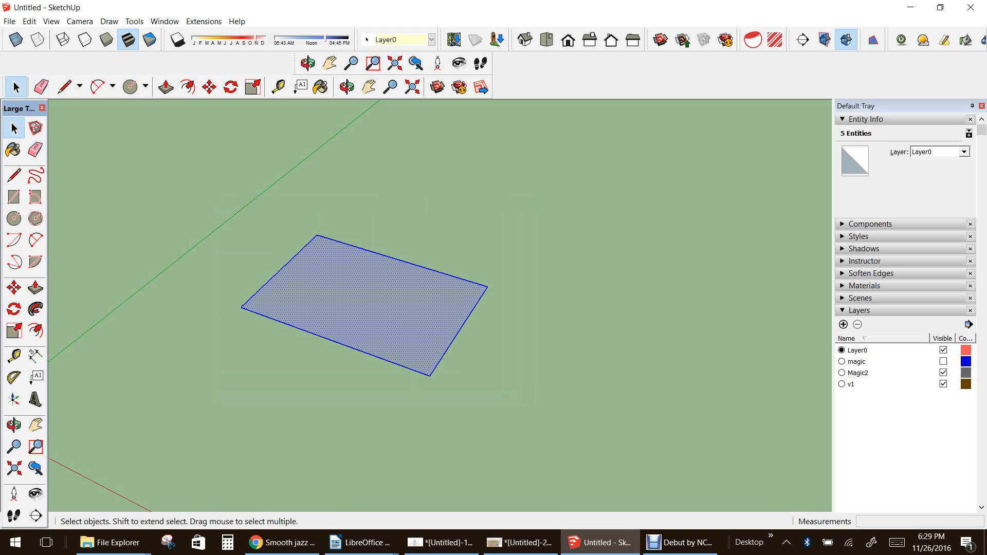
key(Delete)
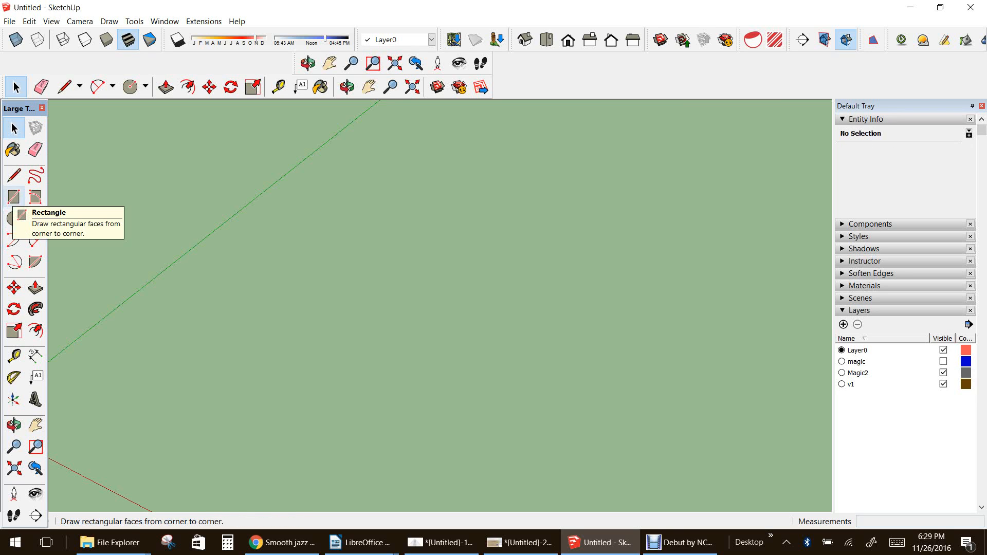
Draw a 4' by 2' rectangle flat on the ground near the origin, with its long side along the red axis
click(13, 197)
scroll(308, 221, down, 5)
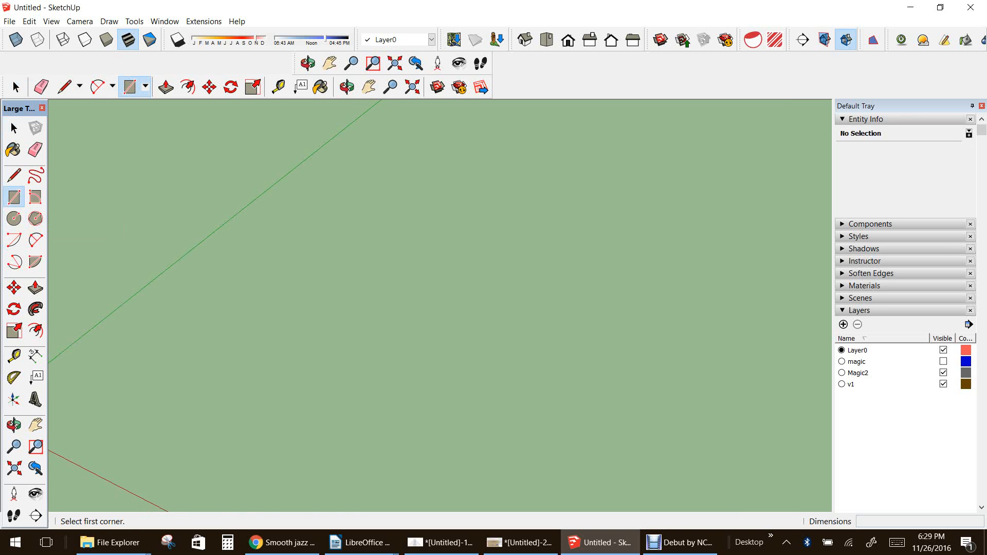
scroll(189, 273, down, 5)
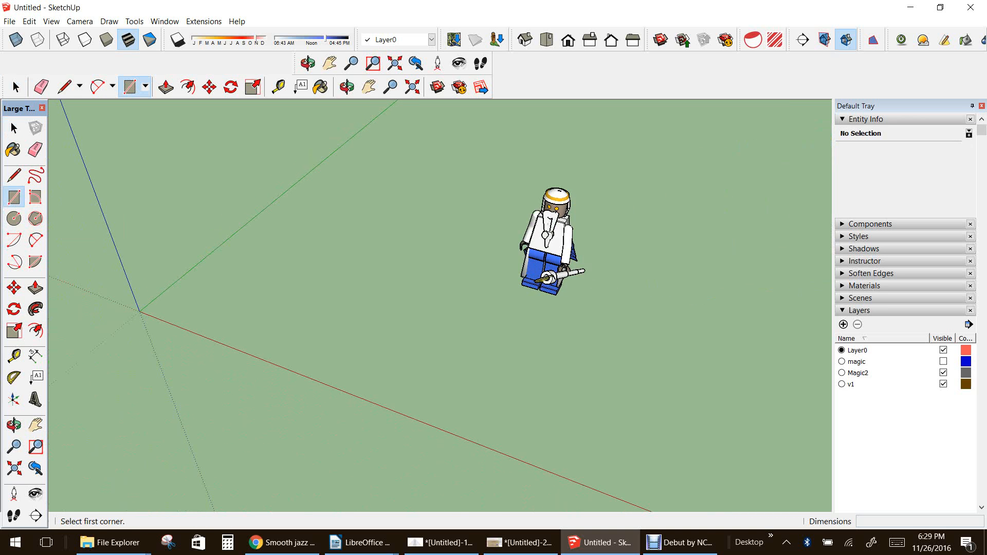
scroll(198, 299, up, 4)
click(160, 315)
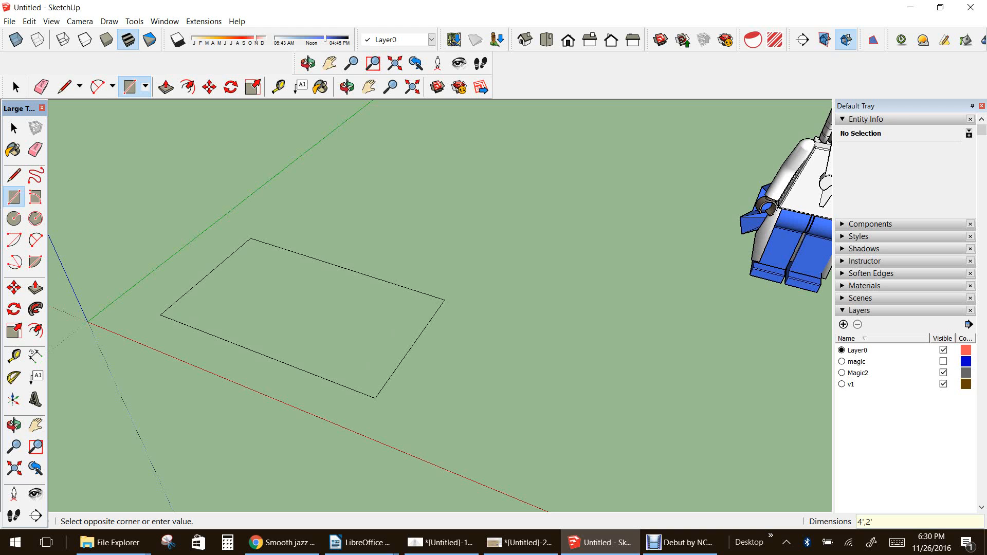
key(Return)
Dimension the rectangle's long edge nearest the red axis and its short edge farther from the origin, placing both outside the face
scroll(165, 294, up, 3)
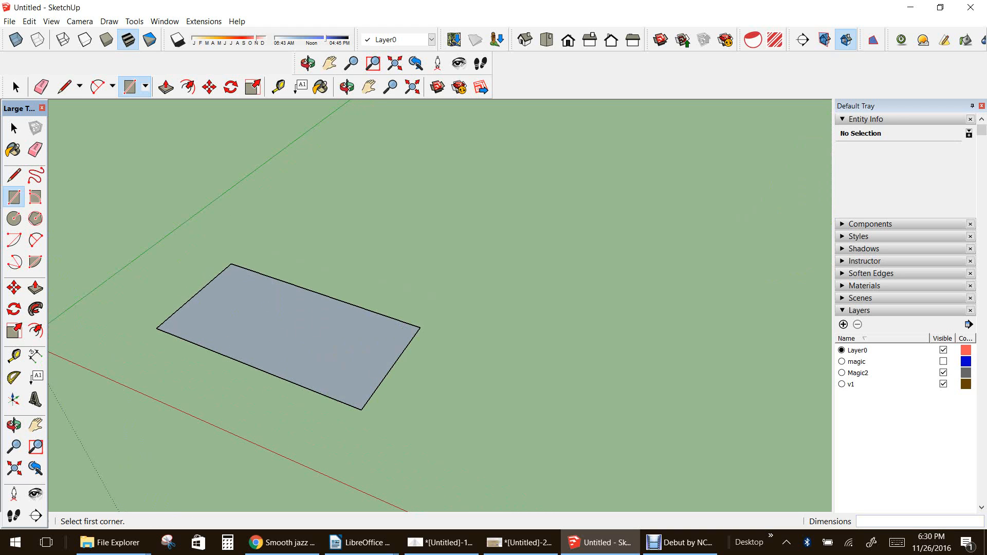
click(35, 356)
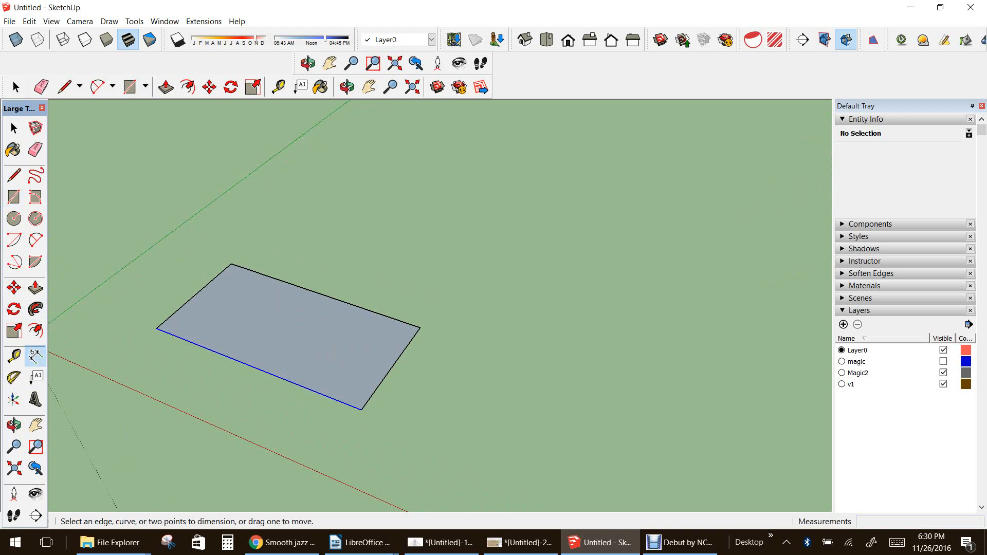
click(260, 369)
click(232, 399)
click(391, 369)
click(426, 381)
From a near eye-level view, draw a vertical rectangle about 3' 11" by 1' 9" above the ground, parallel to the red axis
click(308, 63)
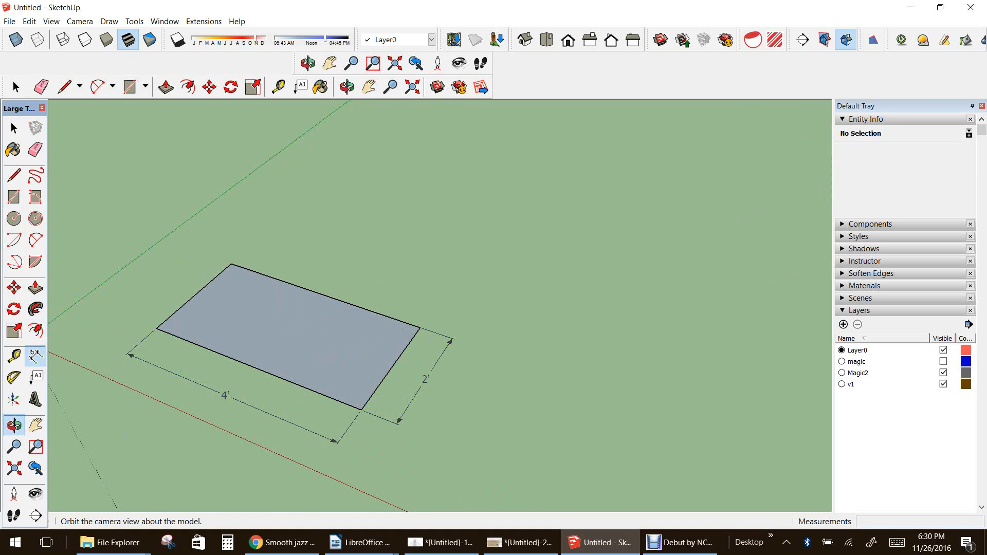
drag(460, 326, 432, 227)
scroll(374, 334, down, 2)
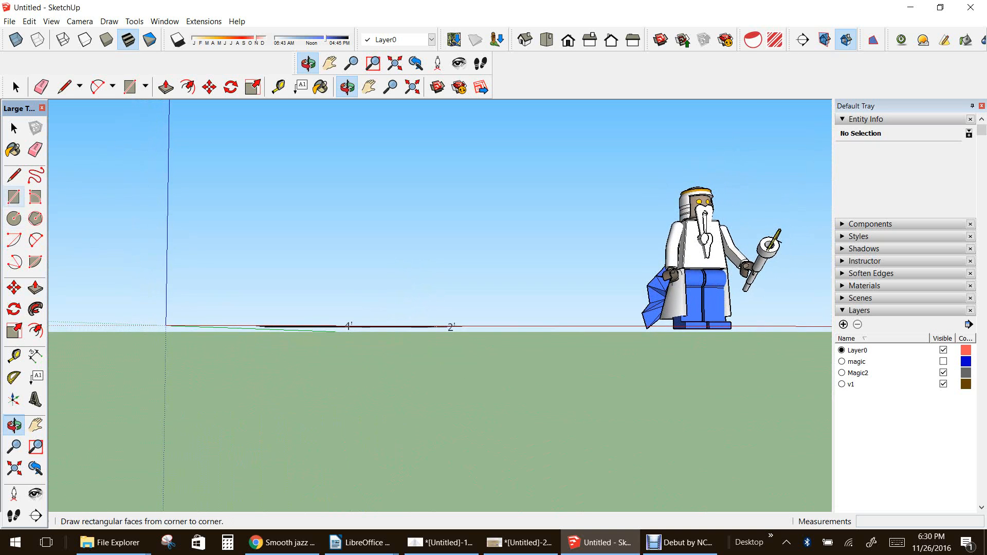
click(14, 197)
click(250, 261)
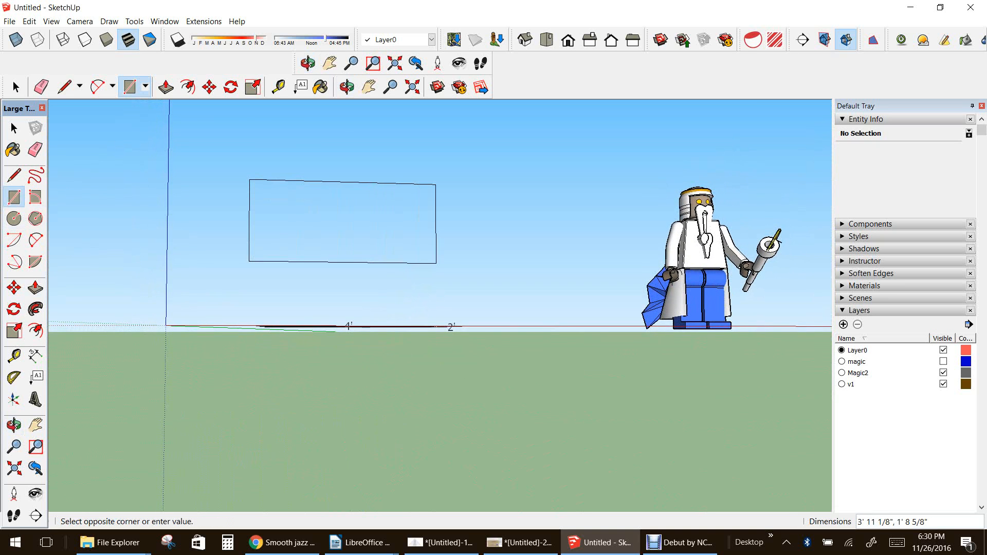
click(437, 185)
Erase all edges of the vertical rectangle, keeping the ground rectangle and its dimensions
click(14, 425)
drag(391, 288, 355, 378)
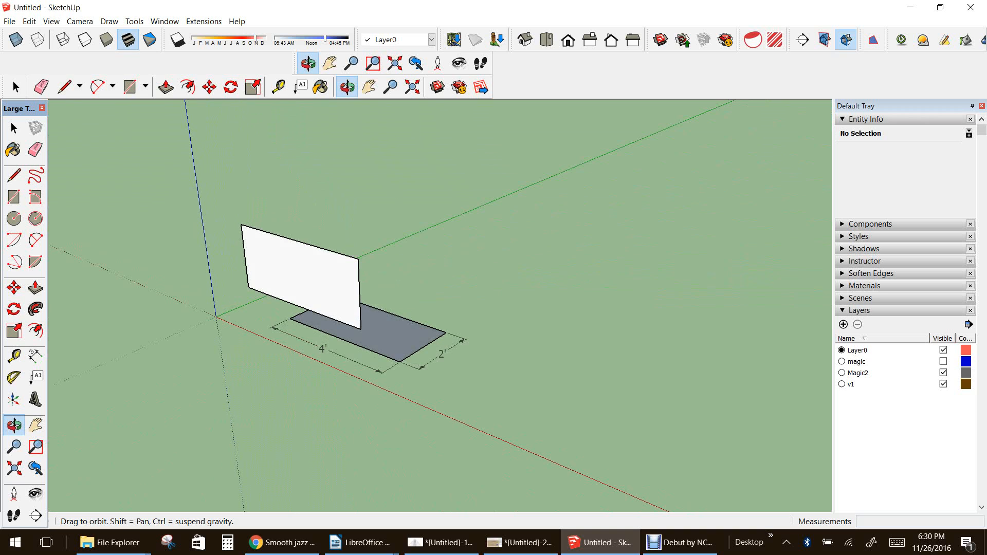
middle_drag(360, 293, 411, 365)
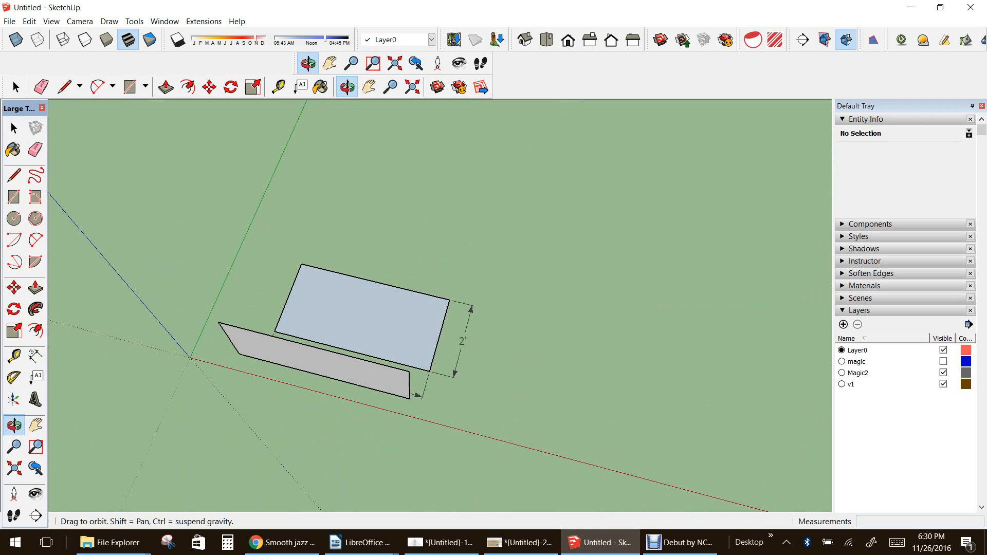
click(35, 150)
drag(236, 320, 224, 344)
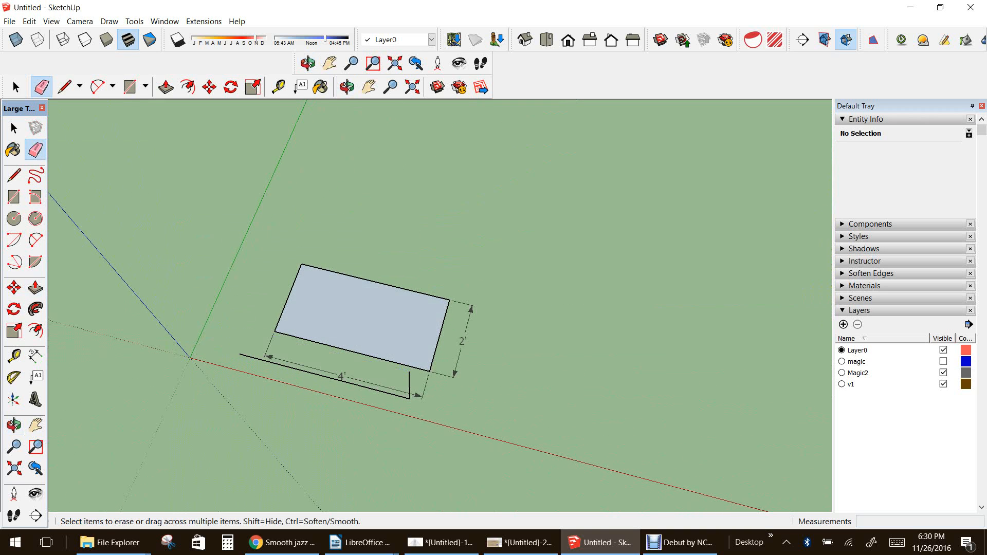
click(323, 376)
click(410, 385)
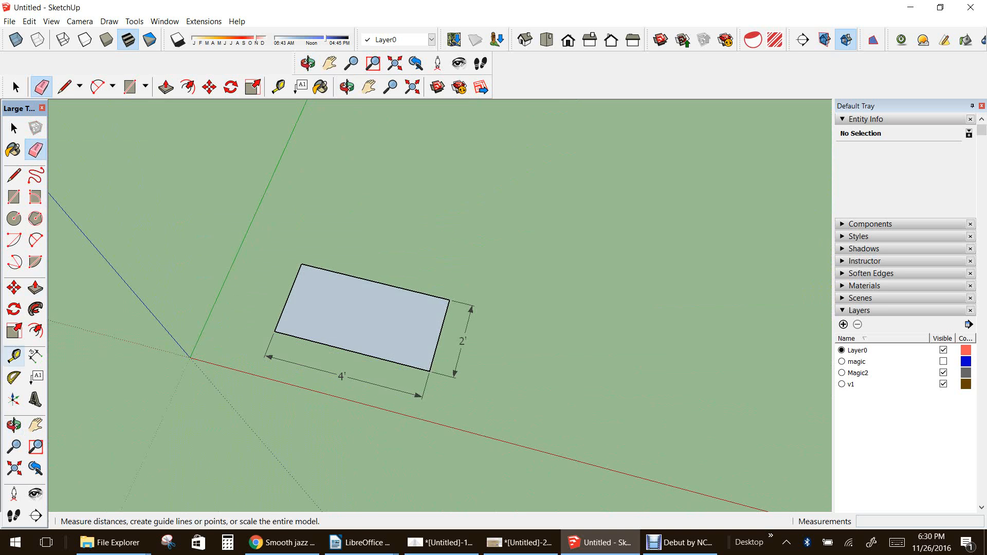
Draw a vertical rectangle about 5' 1" by 2' 3" parallel to the green axis above the ground, and undo it
click(14, 426)
drag(288, 391, 293, 247)
middle_drag(293, 247, 202, 260)
key(l)
key(r)
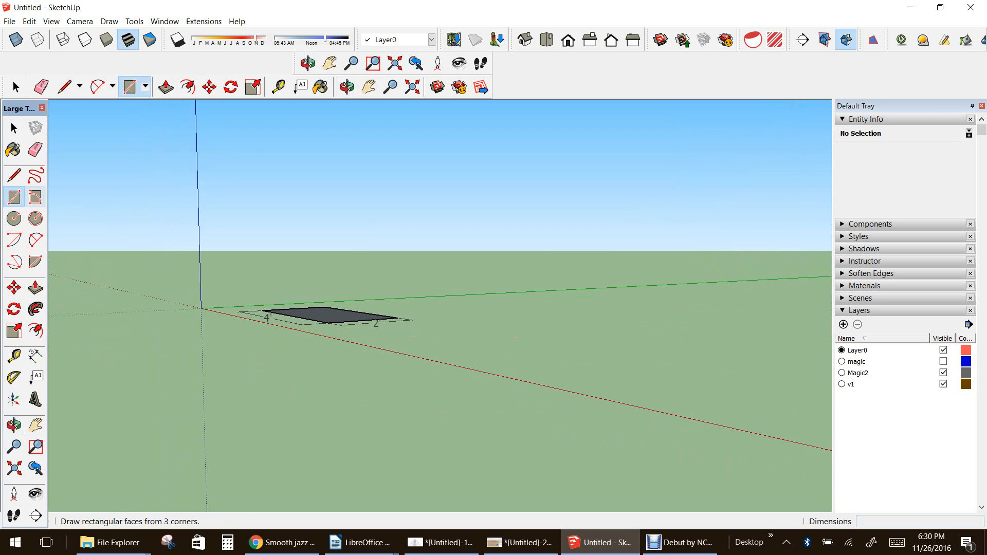
click(253, 133)
click(391, 212)
key(o)
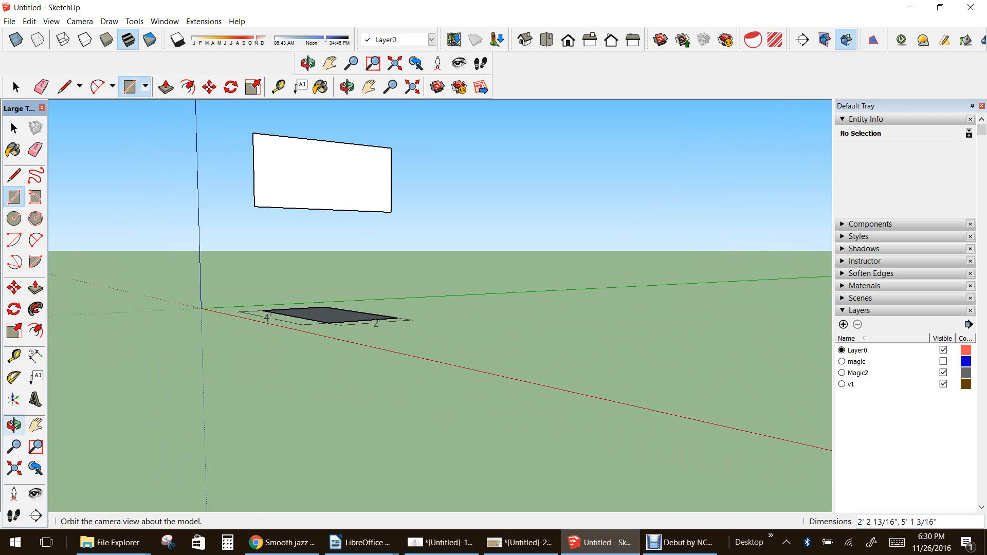
key(ctrl+z)
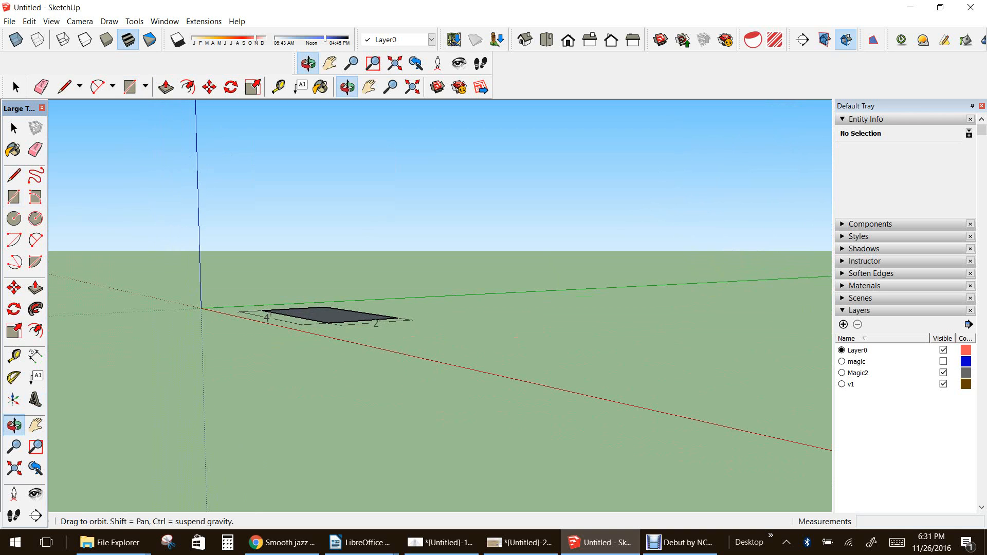
Erase the 2' and 4' dimensions of the ground rectangle
drag(422, 221, 490, 342)
key(e)
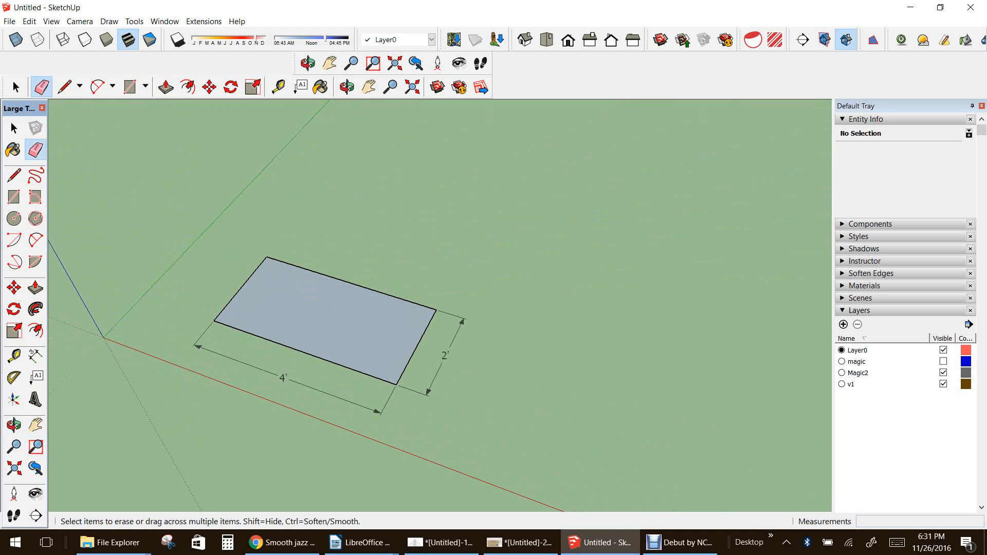
click(446, 356)
click(291, 380)
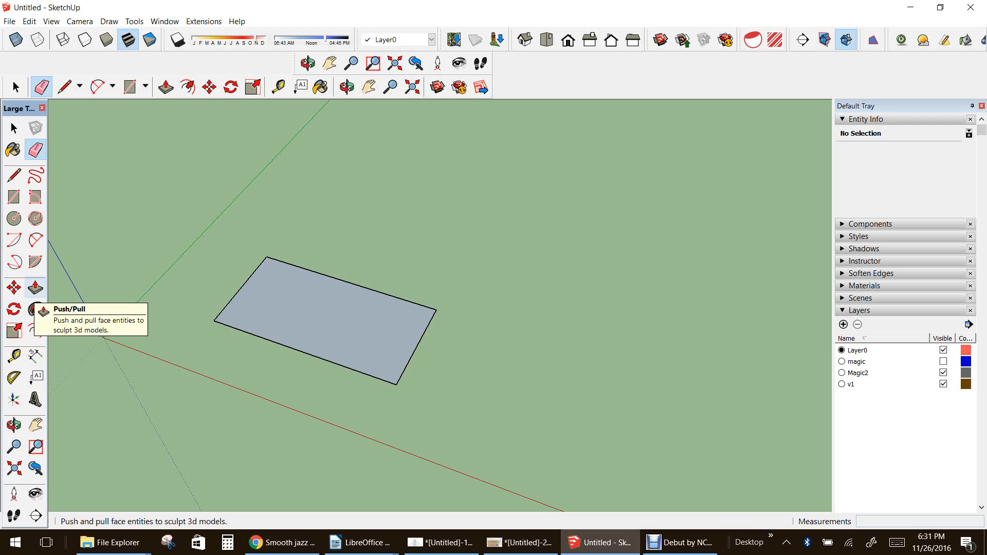
click(35, 288)
click(325, 320)
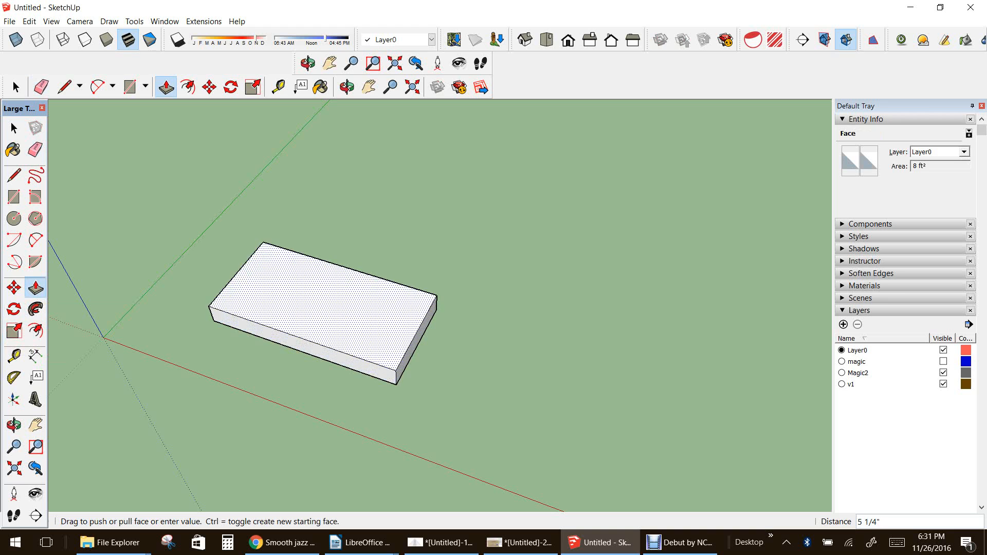
key(Escape)
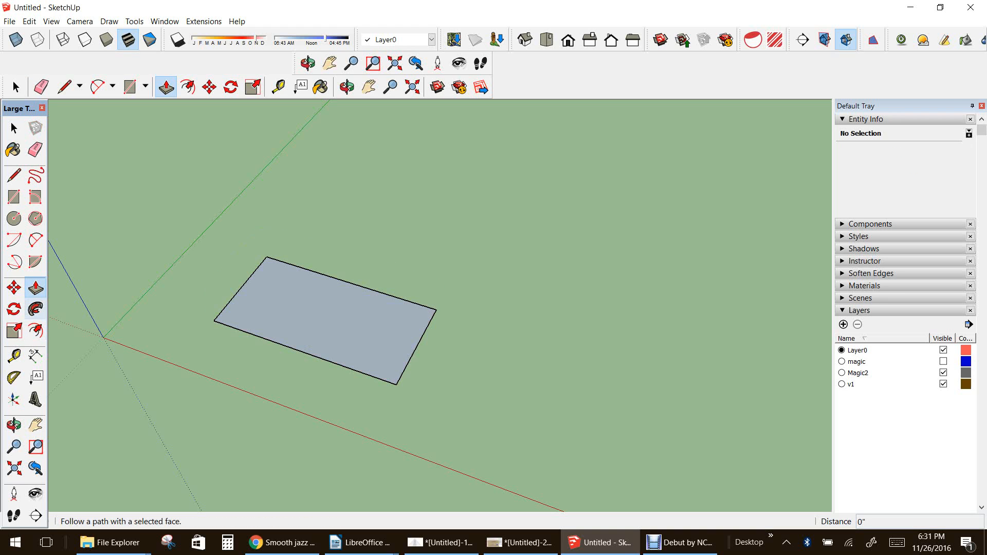
scroll(272, 306, up, 4)
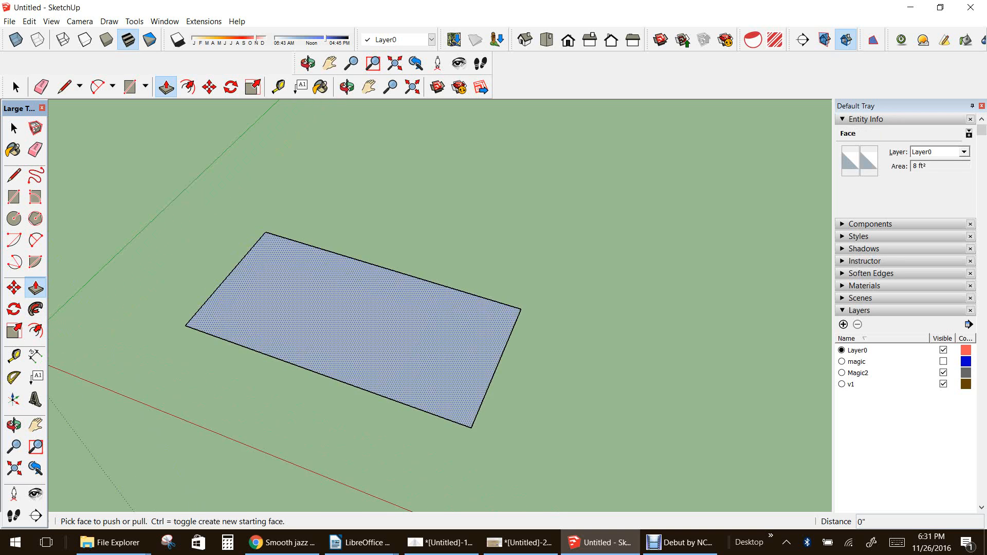
scroll(277, 312, down, 3)
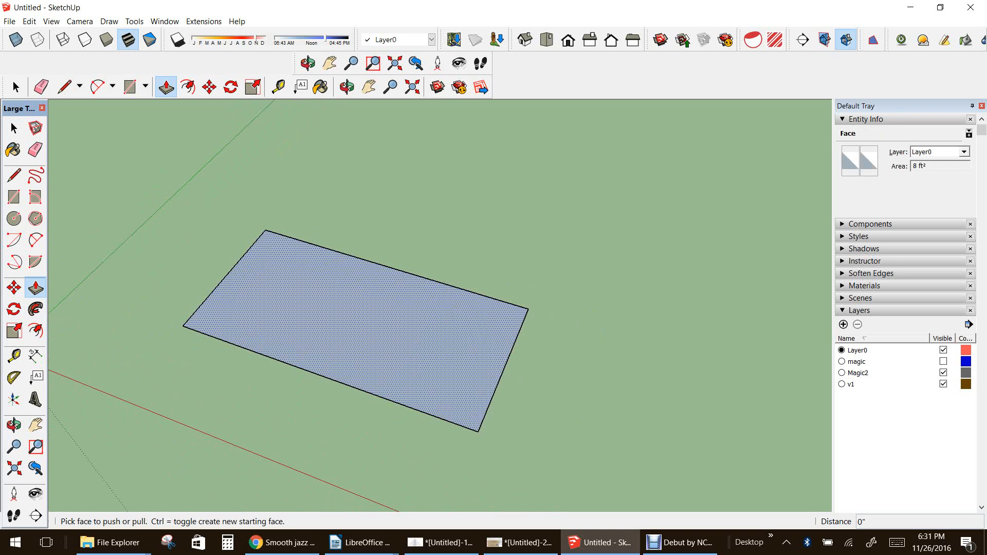
scroll(276, 312, up, 4)
scroll(277, 312, down, 1)
scroll(279, 318, down, 1)
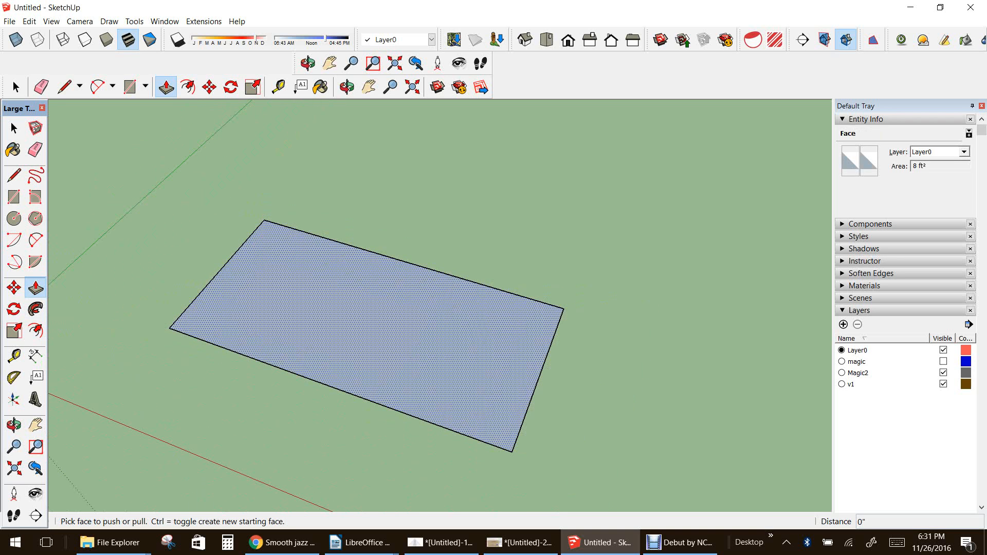
scroll(278, 318, up, 2)
scroll(270, 325, down, 3)
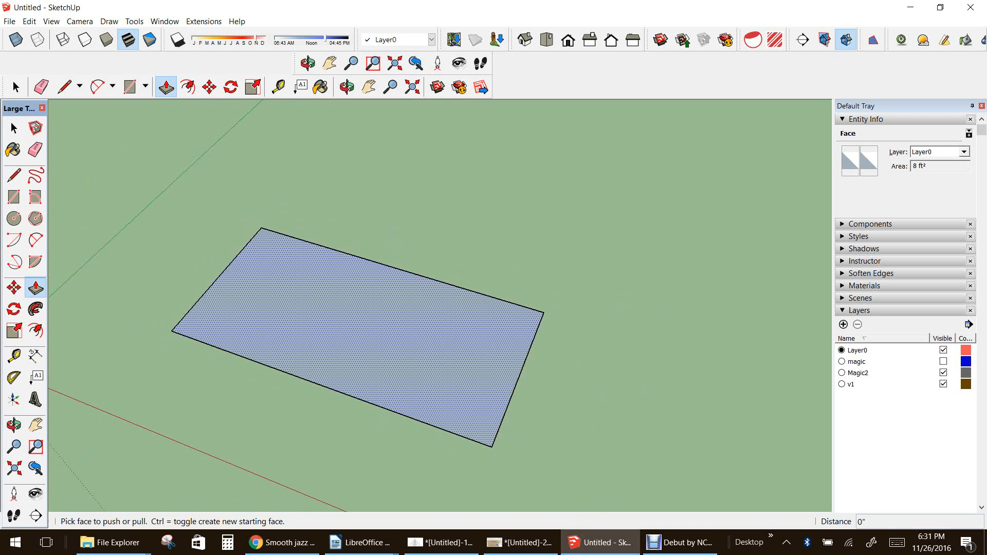
scroll(270, 325, up, 1)
scroll(270, 325, down, 2)
scroll(296, 319, up, 1)
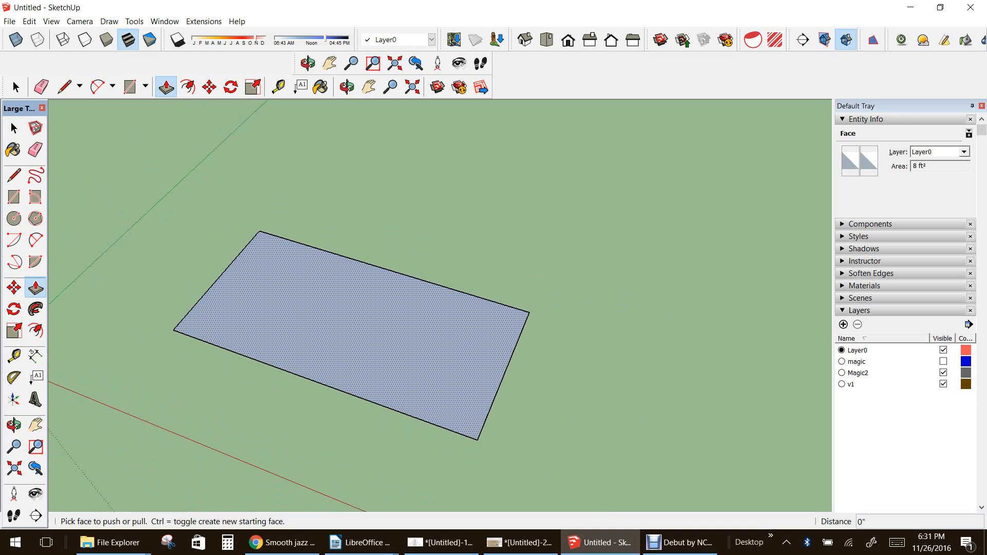
Push/Pull the 4' by 2' ground rectangle upward into a box 1' 6" high
scroll(274, 317, up, 1)
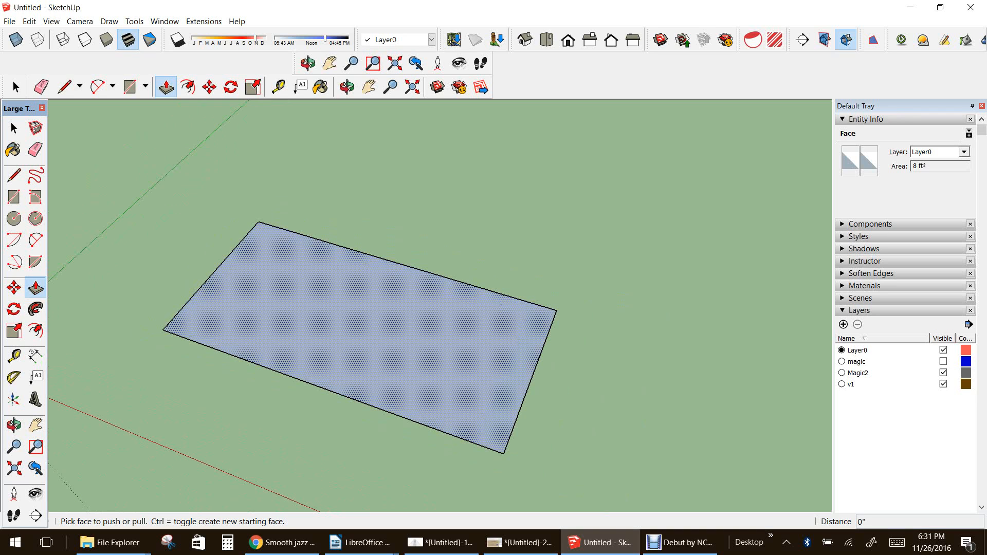
click(350, 330)
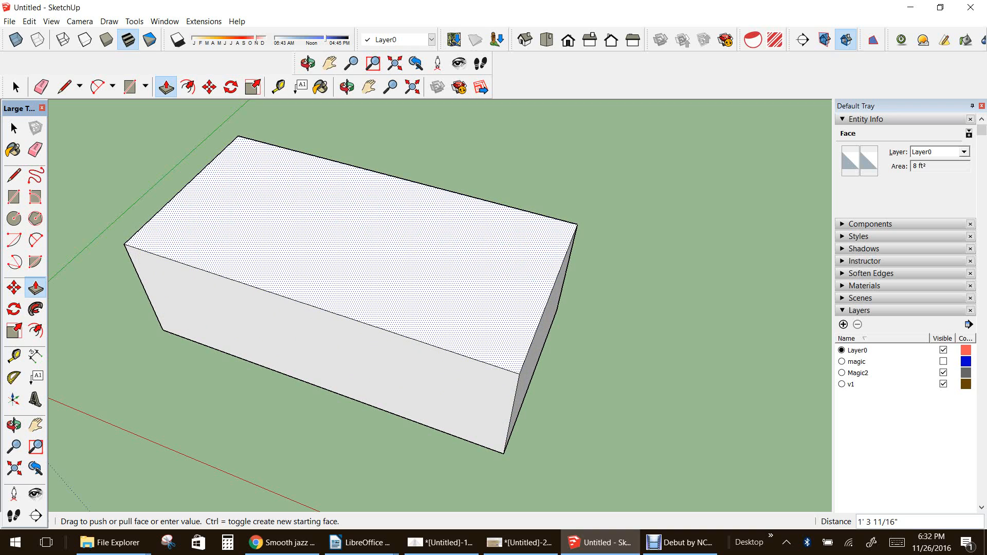
click(365, 245)
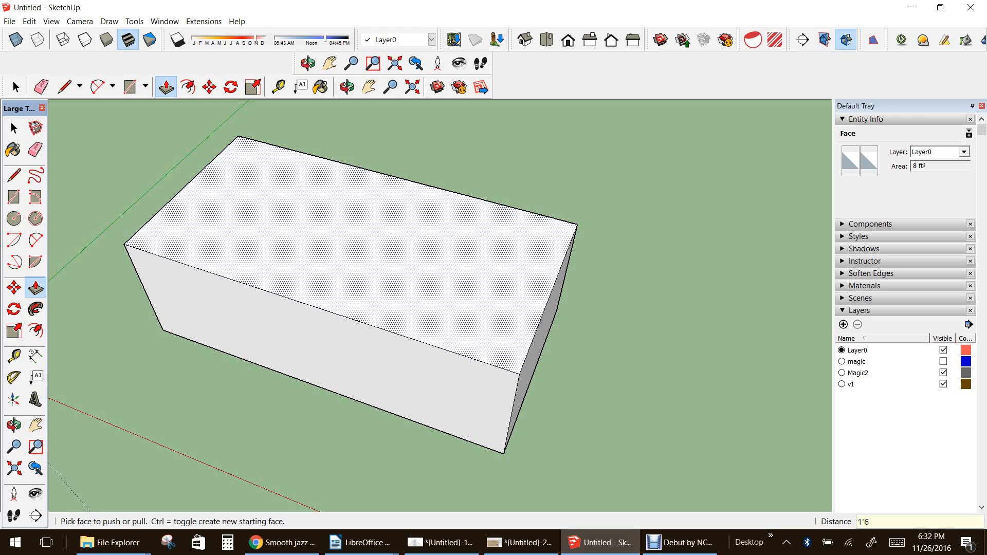
key(Return)
Add dimensions to the box's vertical edge, long bottom edge and short bottom edge
scroll(298, 252, down, 3)
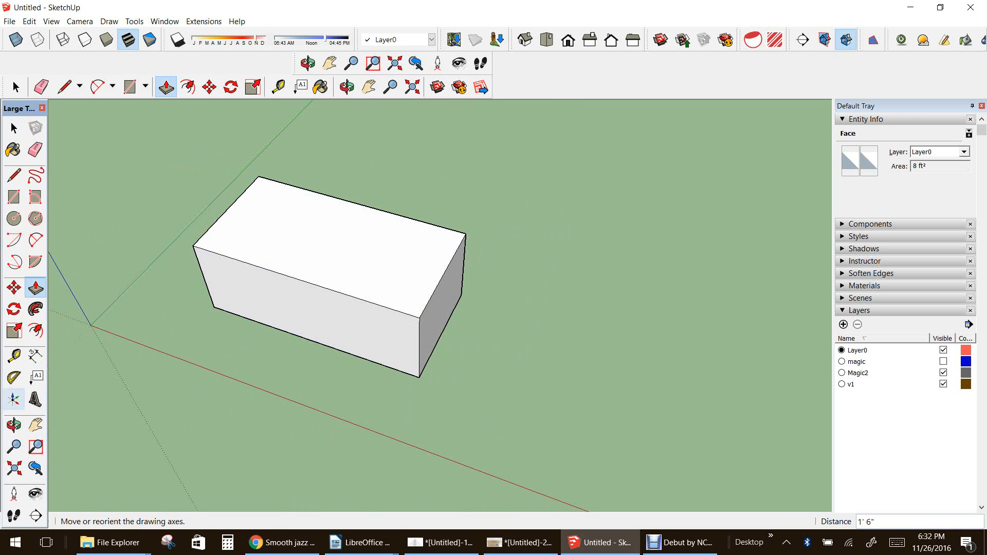
click(13, 426)
drag(288, 329, 203, 276)
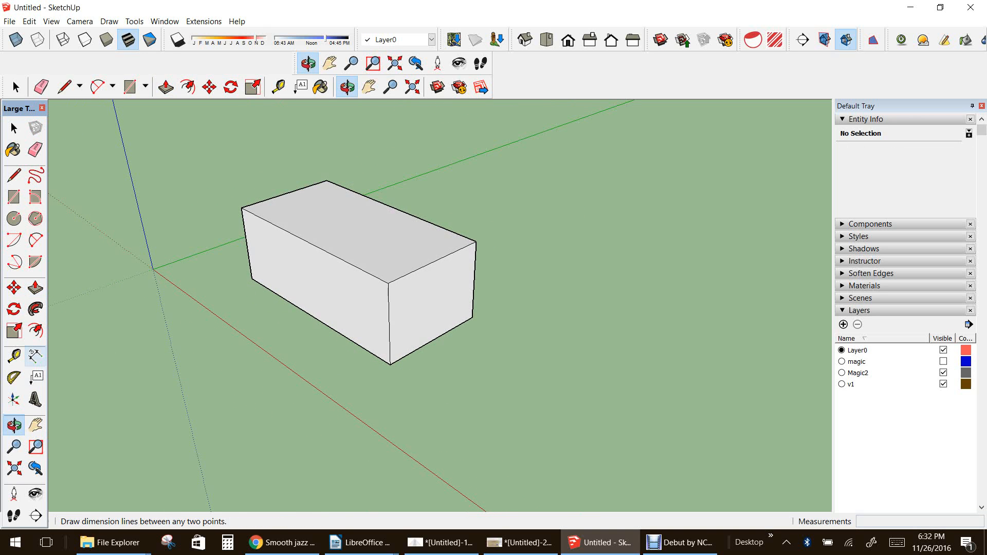
click(35, 356)
scroll(246, 234, up, 3)
click(247, 236)
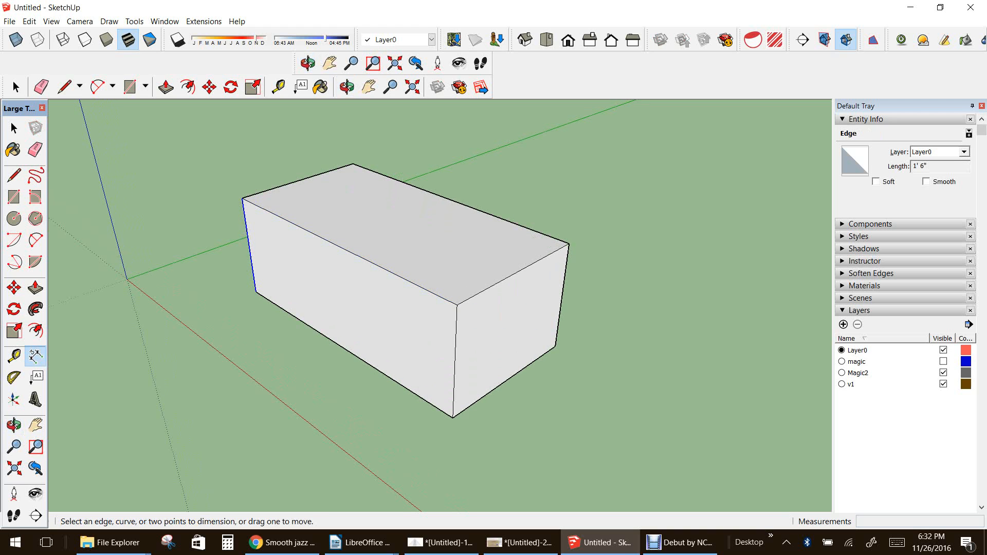
click(208, 257)
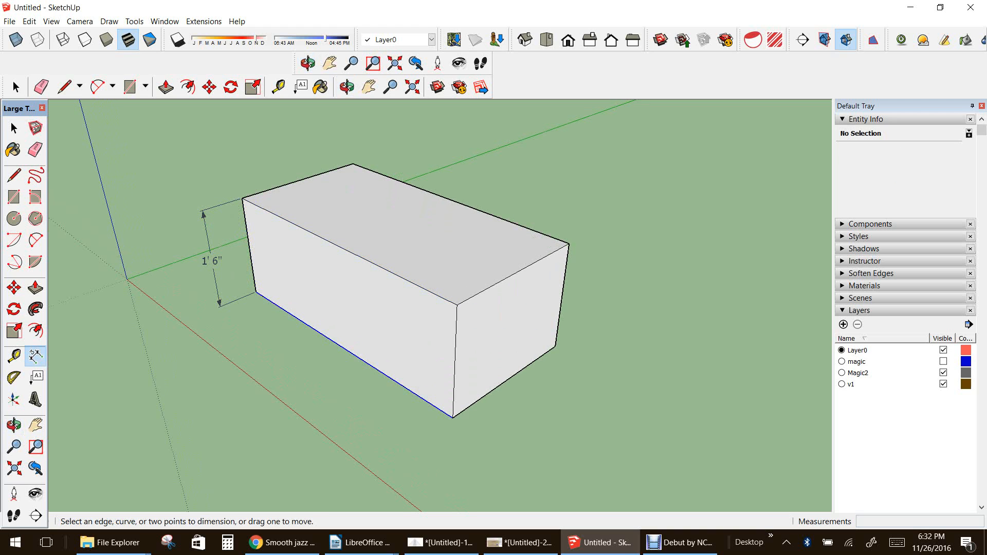
click(355, 356)
click(309, 370)
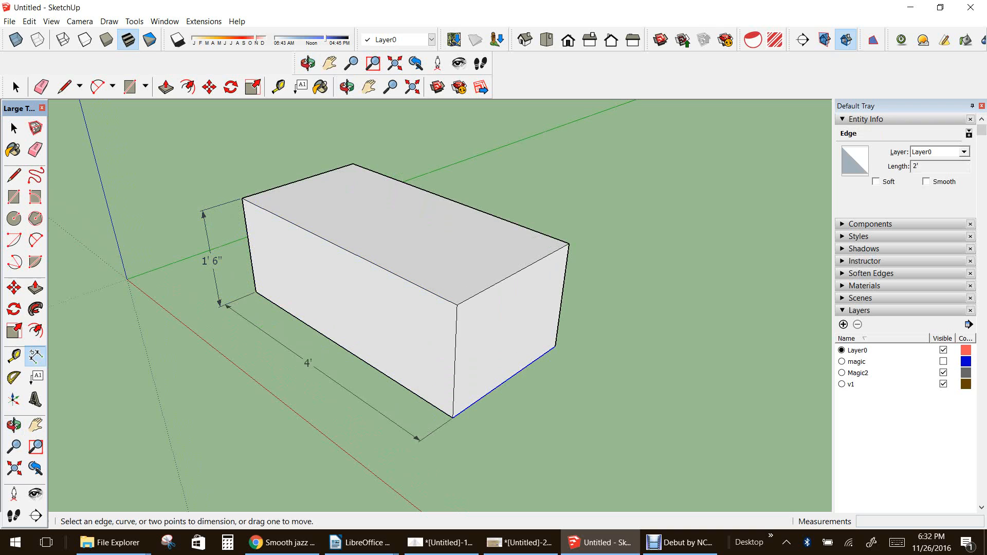
click(506, 381)
click(538, 397)
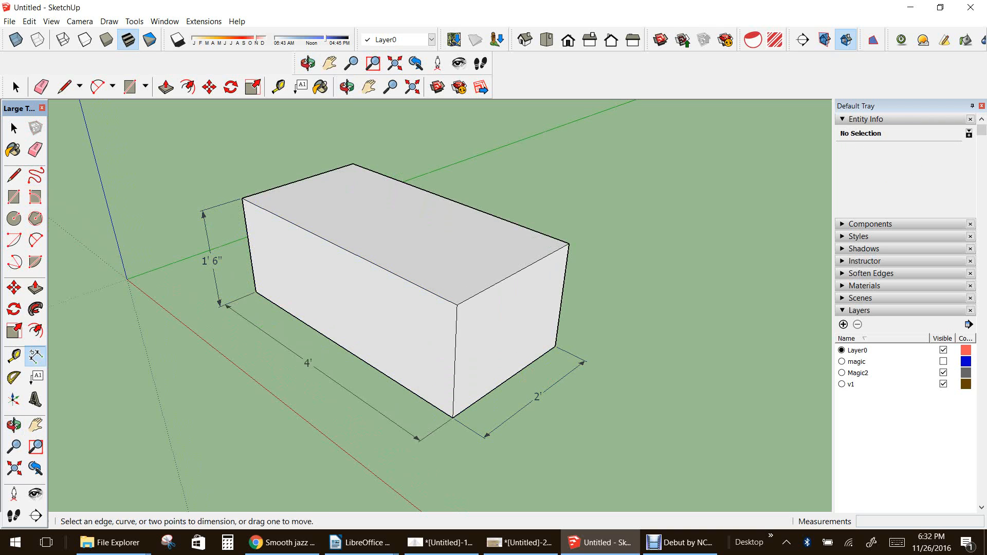
Erase the height, length and width dimensions of the box
key(e)
click(212, 261)
click(308, 363)
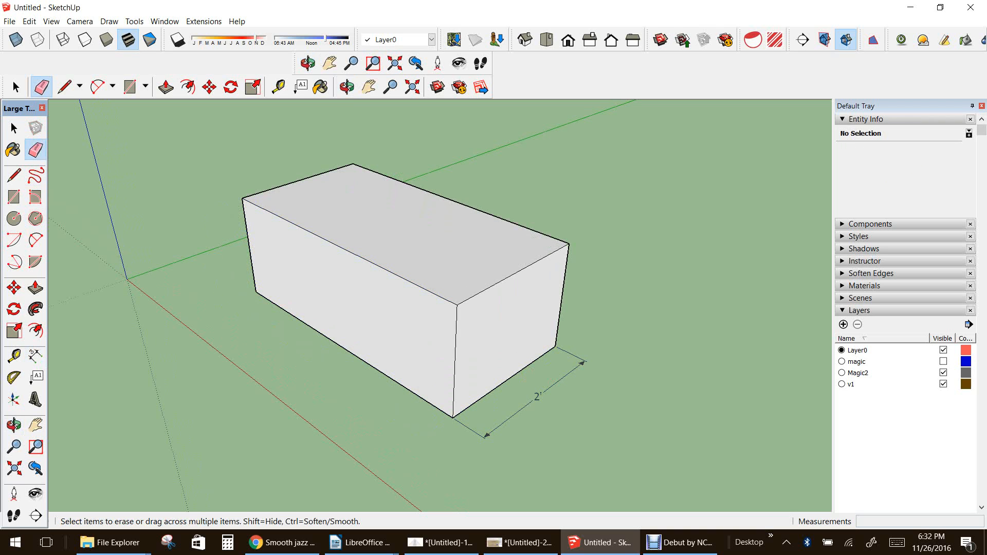
click(582, 362)
scroll(283, 388, down, 3)
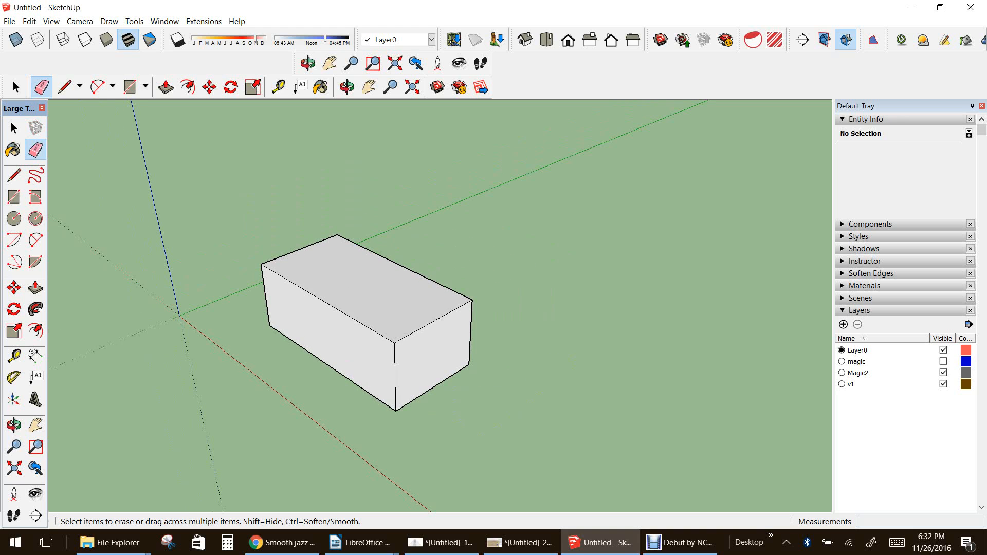
Draw a 1' by 1' square on the ground beside the box using the Rectangle tool
key(c)
click(14, 218)
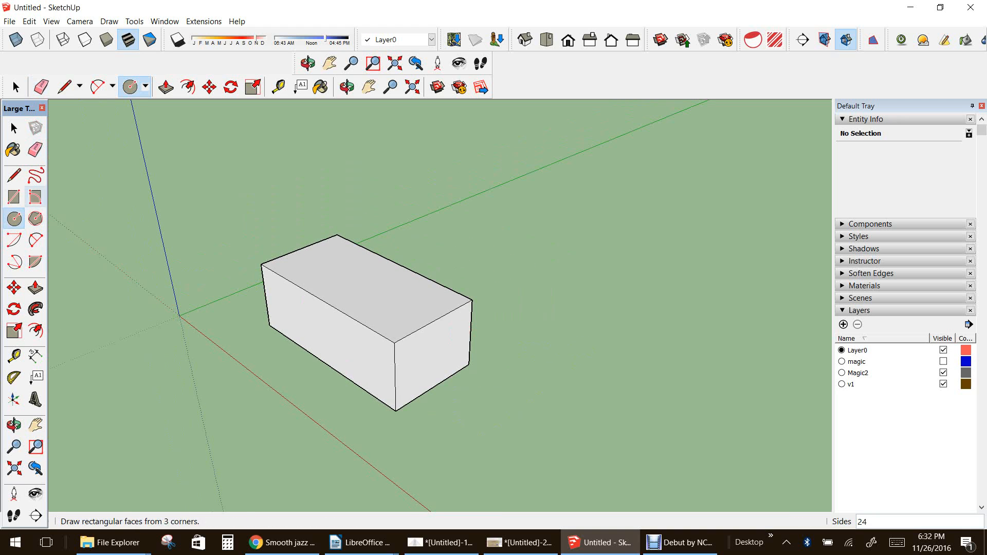
click(14, 197)
click(584, 378)
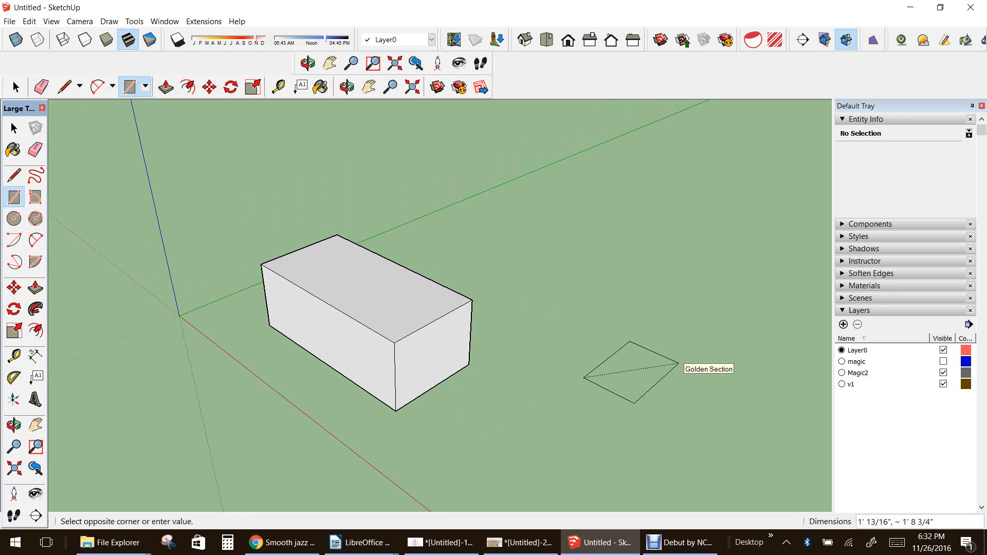
text(1',1)
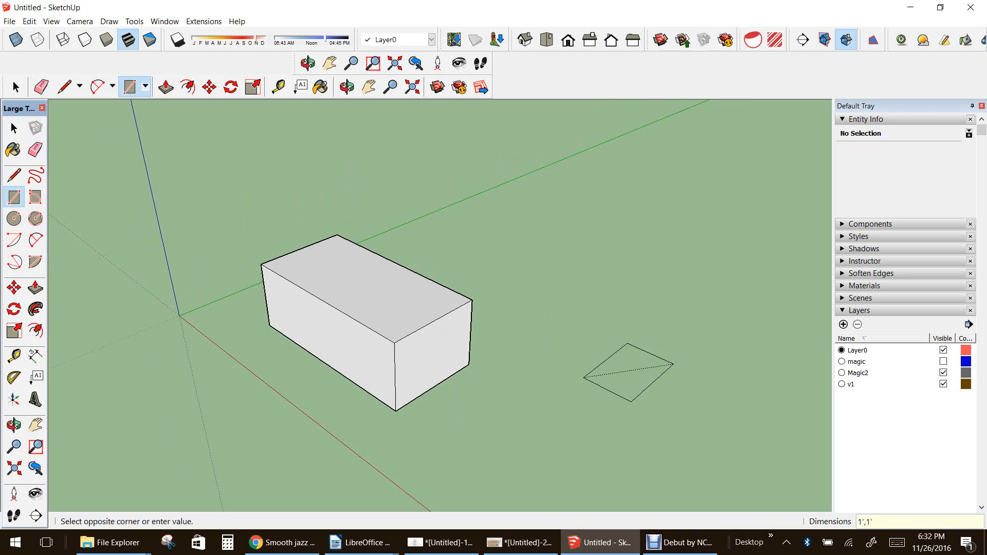
key(Return)
Push/Pull the 1' square upward into a column 3' high
click(35, 288)
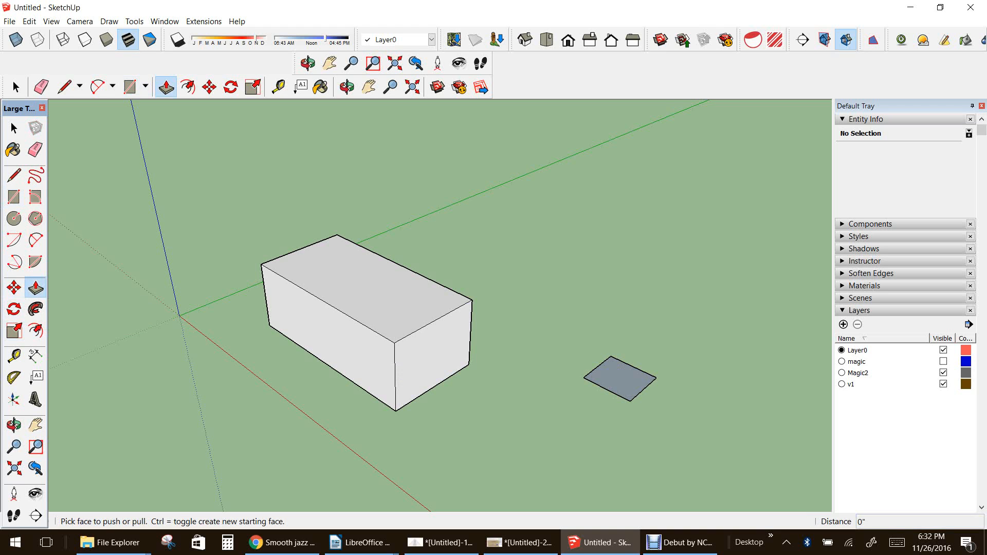
click(620, 379)
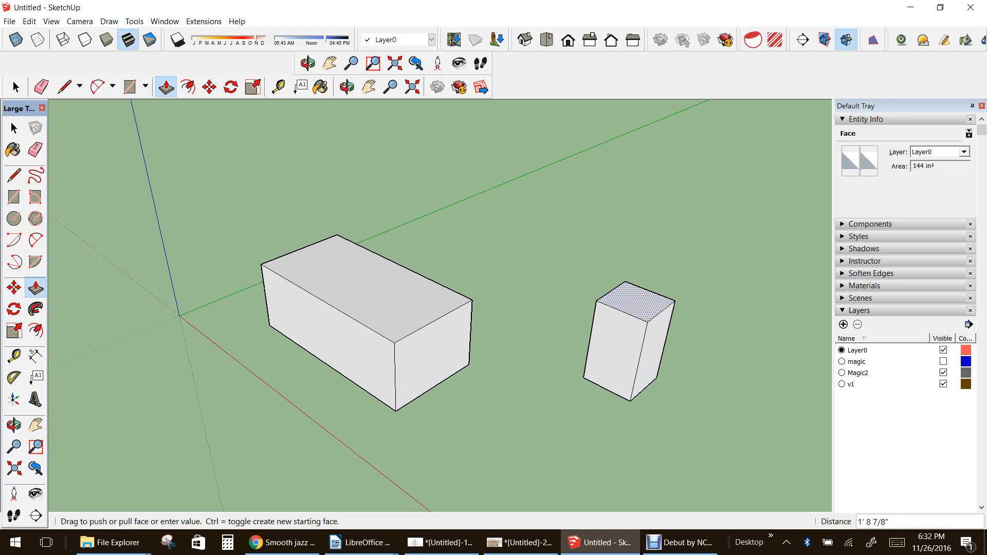
click(635, 302)
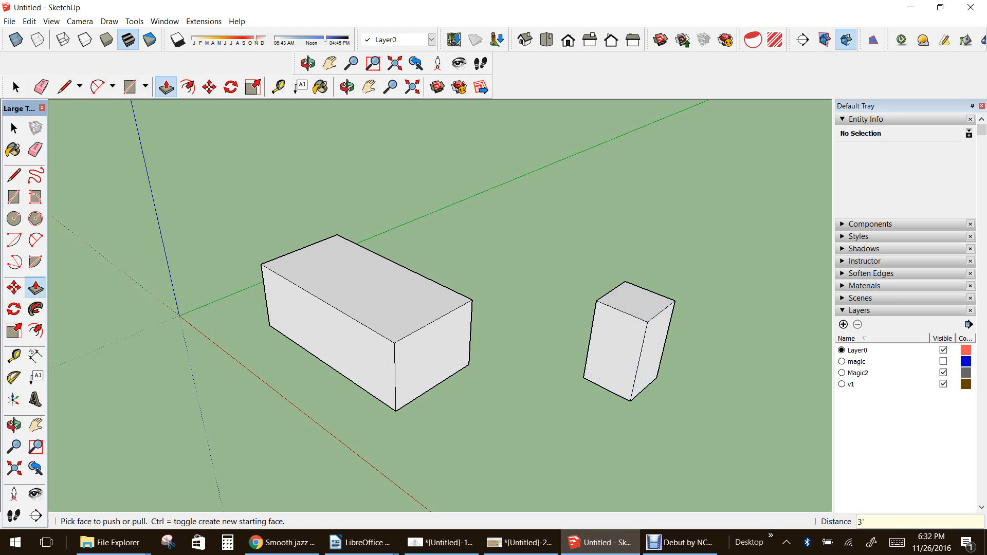
key(Return)
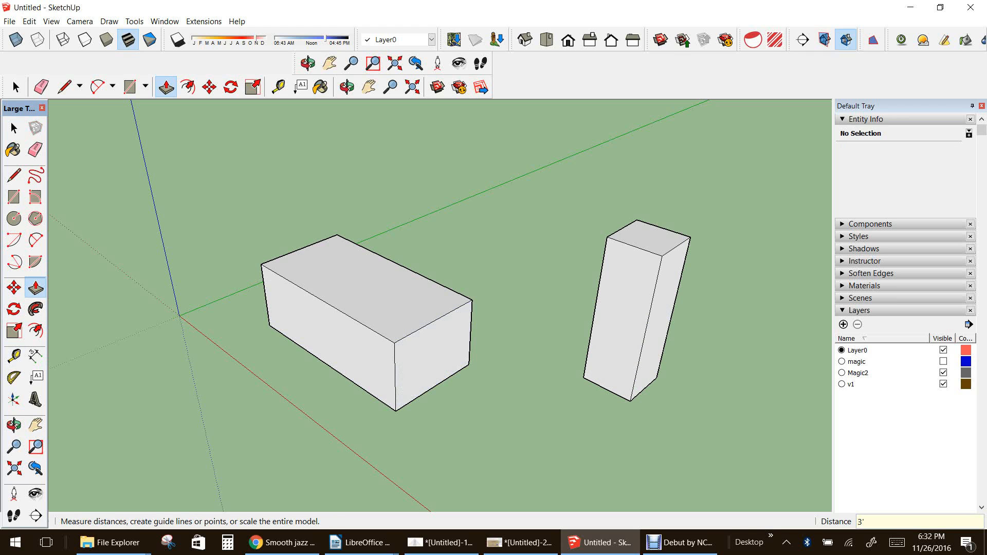
Examine the low box and the tall column from several angles and distances
click(14, 424)
drag(581, 402, 37, 241)
scroll(535, 293, up, 5)
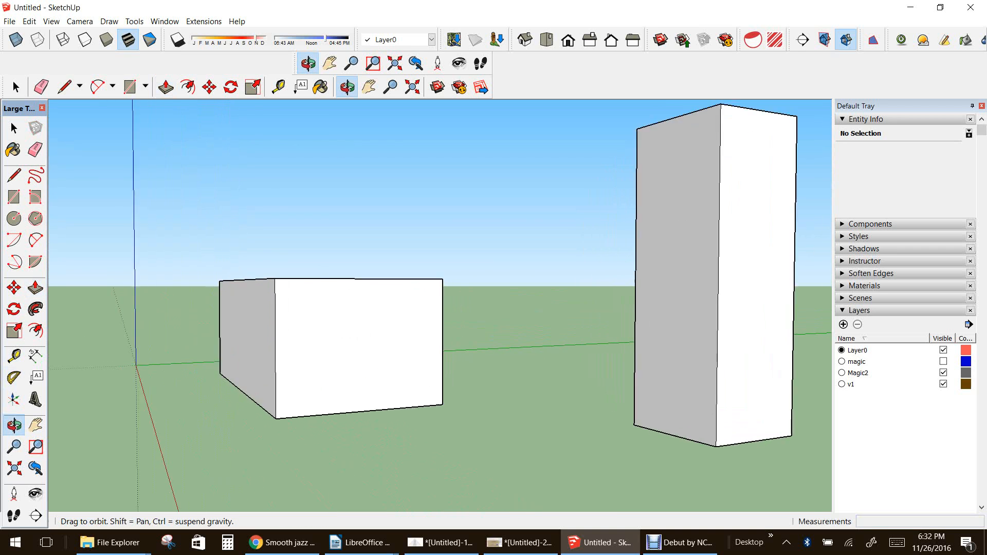
scroll(535, 293, up, 3)
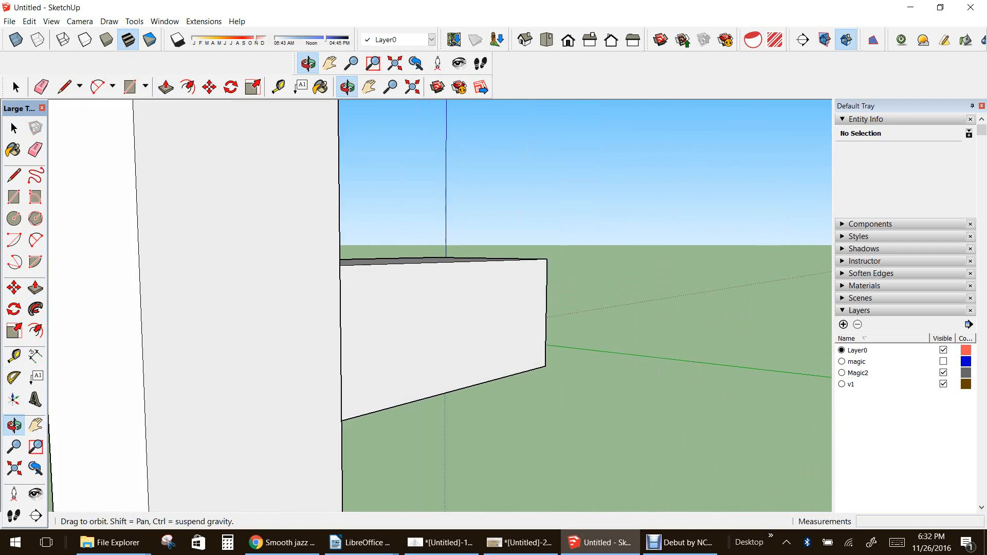
scroll(430, 355, down, 6)
drag(419, 231, 391, 297)
scroll(426, 283, up, 6)
scroll(378, 288, up, 2)
scroll(391, 296, down, 5)
scroll(283, 278, up, 5)
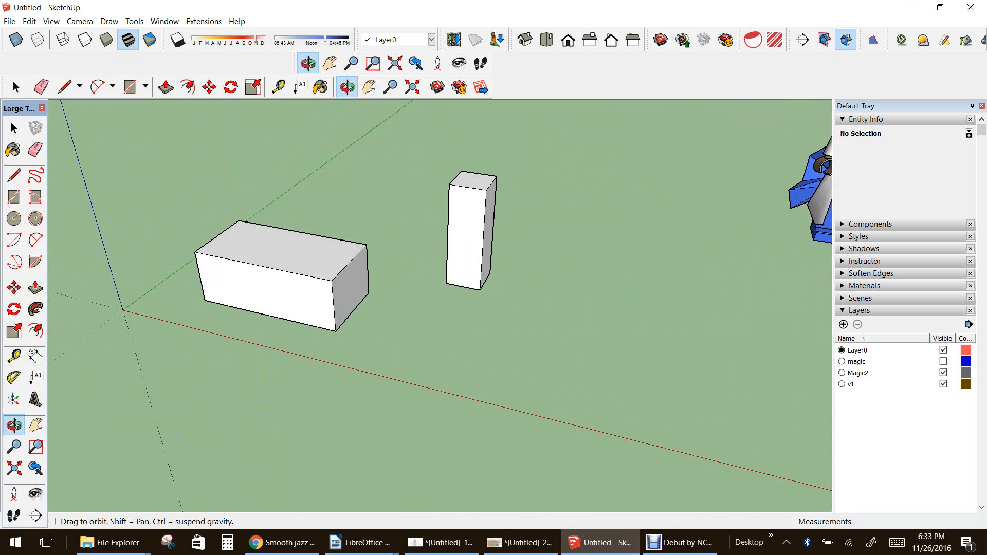
drag(216, 278, 219, 274)
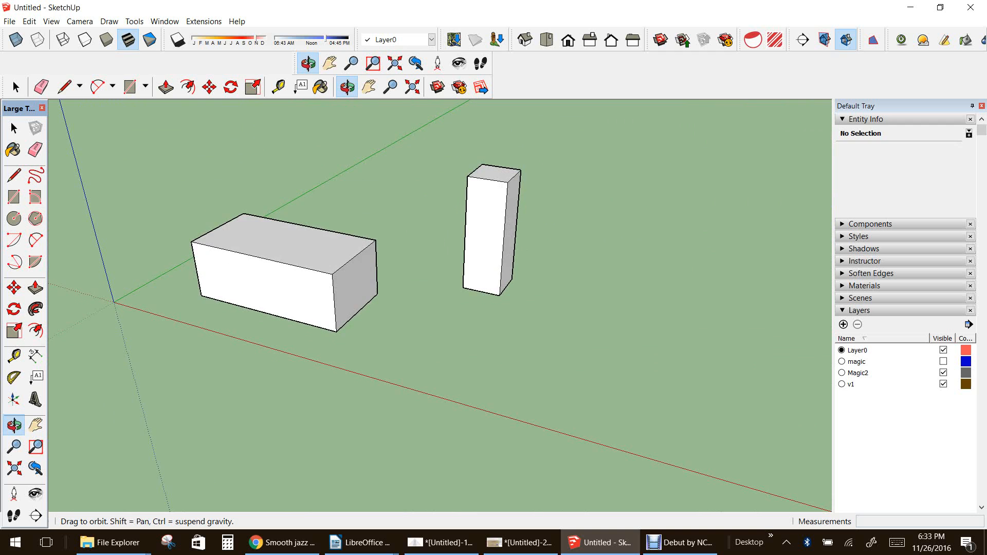
scroll(394, 263, down, 5)
scroll(391, 262, up, 3)
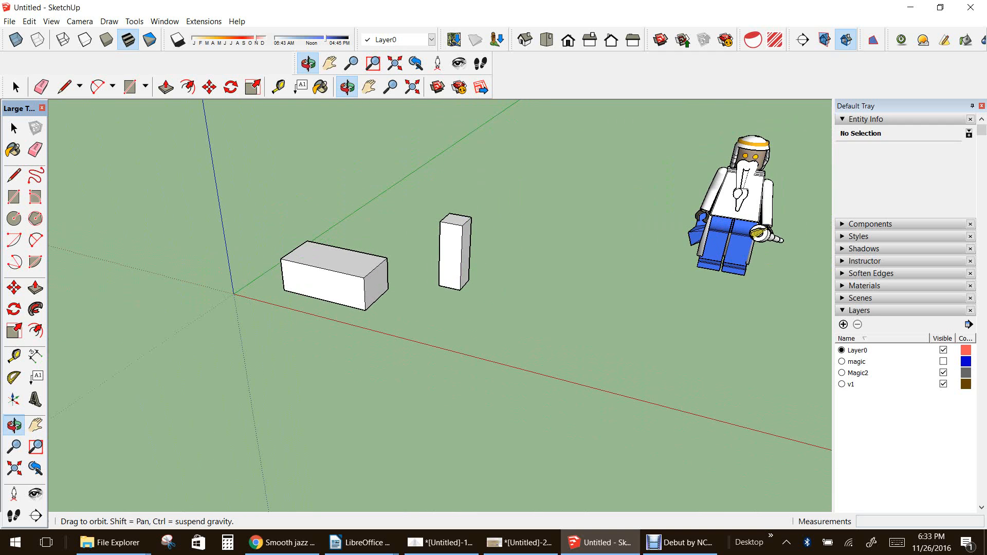
mouse_move(429, 268)
mouse_down()
mouse_move(456, 266)
mouse_move(429, 269)
mouse_up()
scroll(429, 268, up, 4)
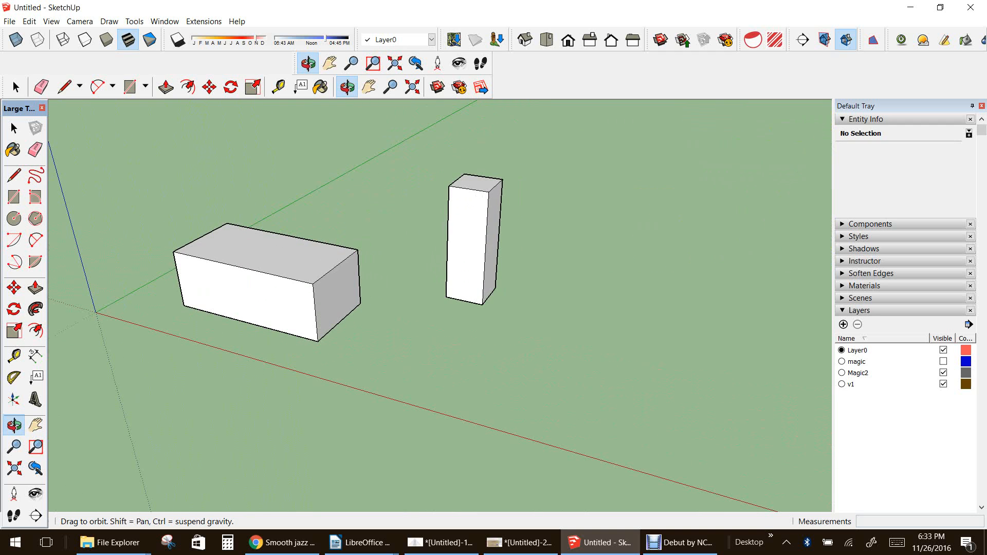
scroll(477, 235, down, 8)
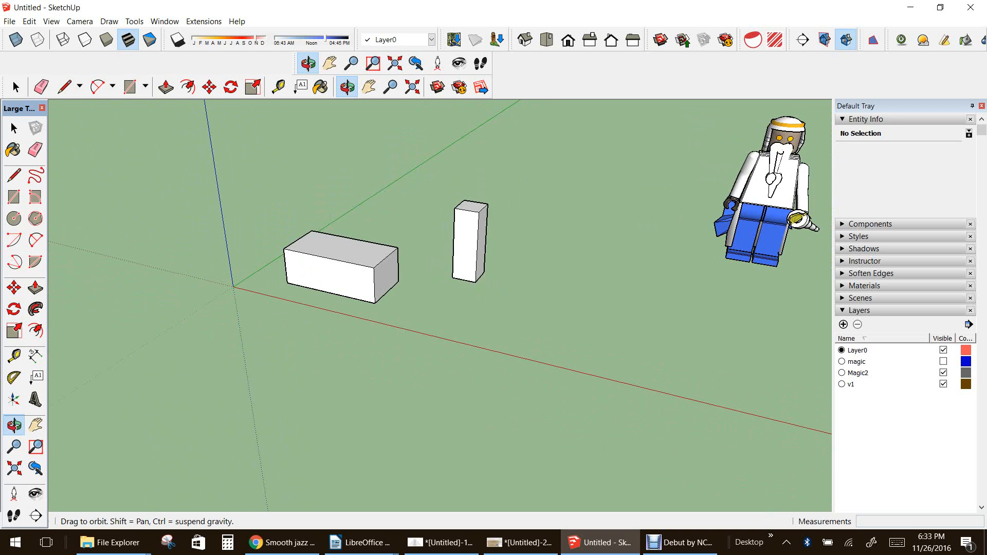
scroll(477, 235, up, 3)
drag(478, 235, 564, 244)
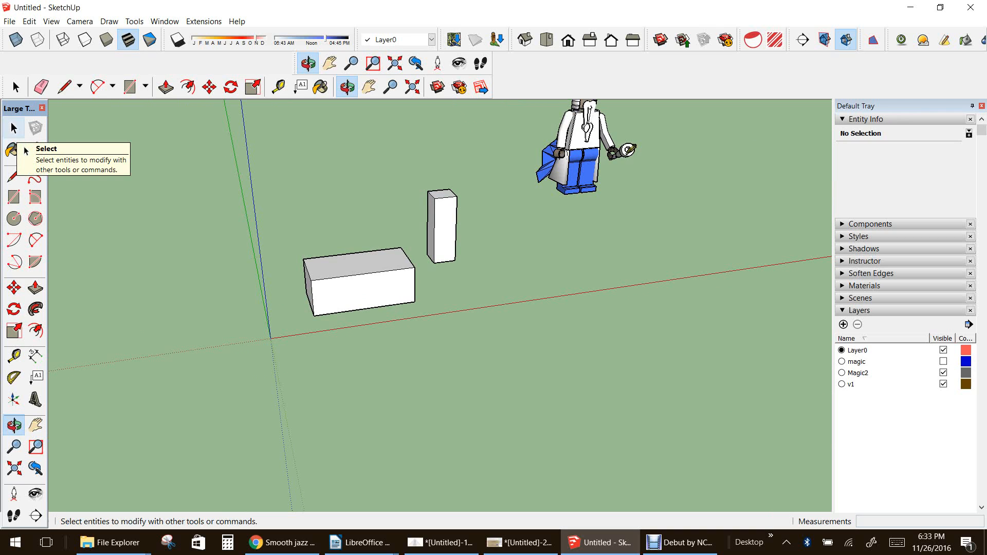
Erase the edges of the tall 1' by 1' column, keeping the low box
click(14, 128)
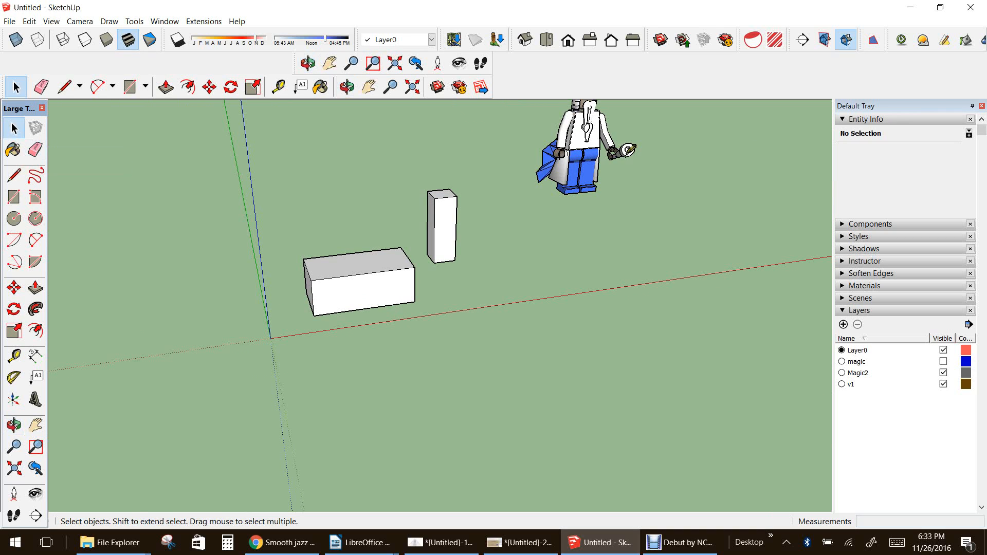
click(355, 251)
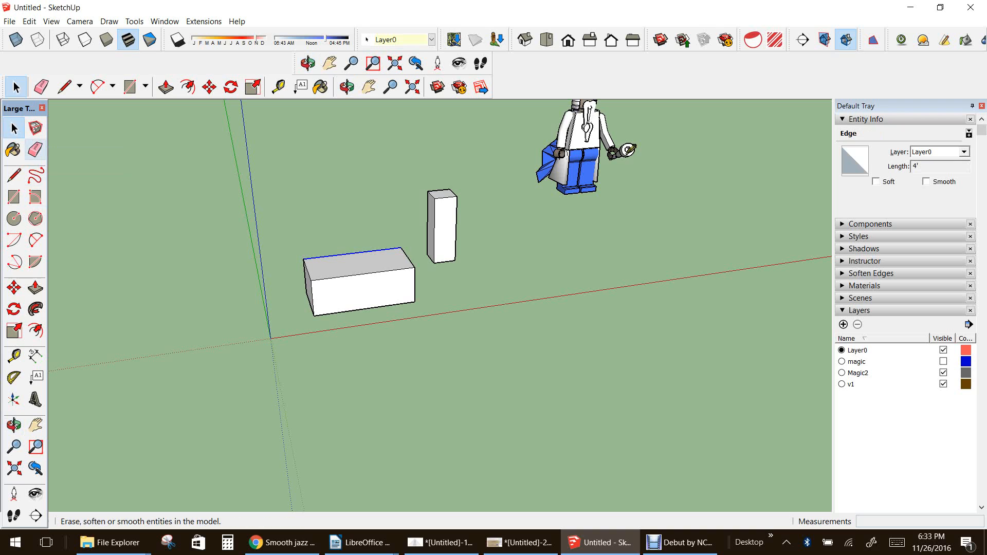
click(35, 149)
click(446, 197)
drag(430, 198, 437, 188)
drag(426, 224, 451, 224)
drag(445, 263, 452, 256)
click(438, 253)
click(457, 225)
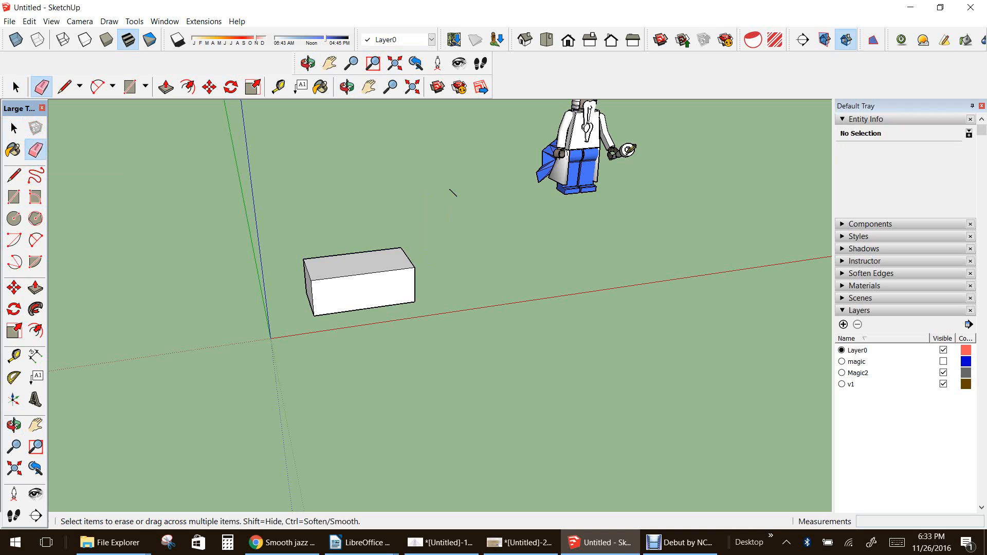
Draw a closed, stepped Z-shaped outline on the ground beside the box with the Line tool
click(14, 175)
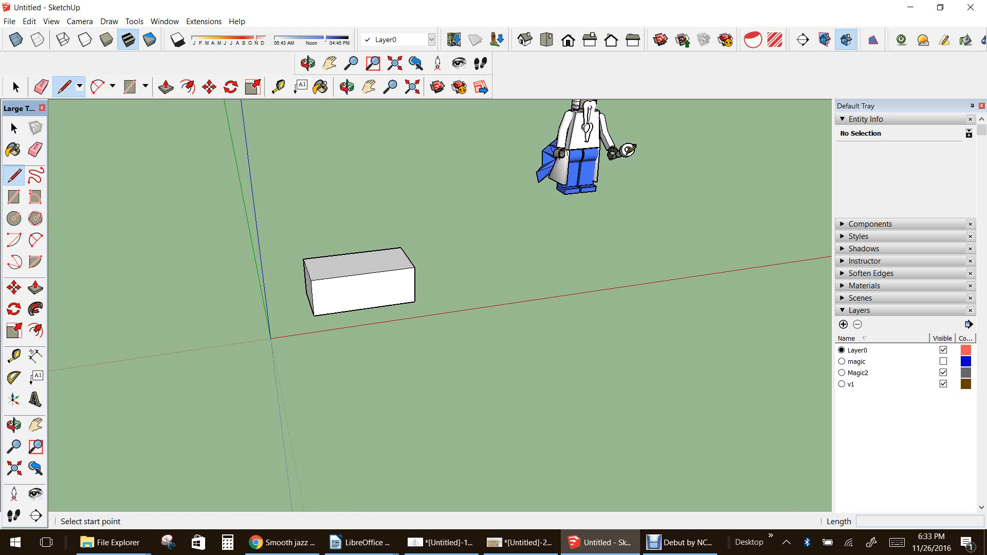
click(508, 342)
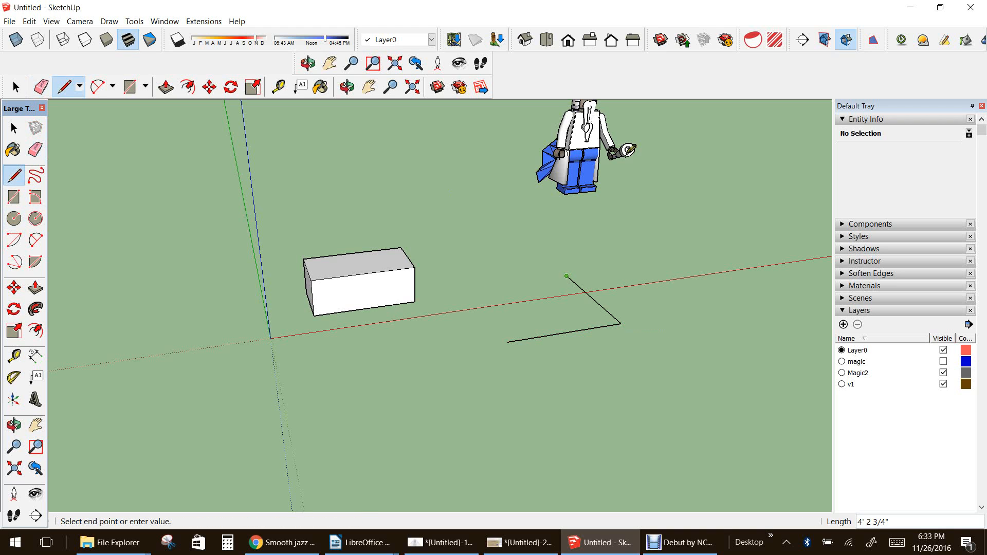
click(690, 259)
click(626, 220)
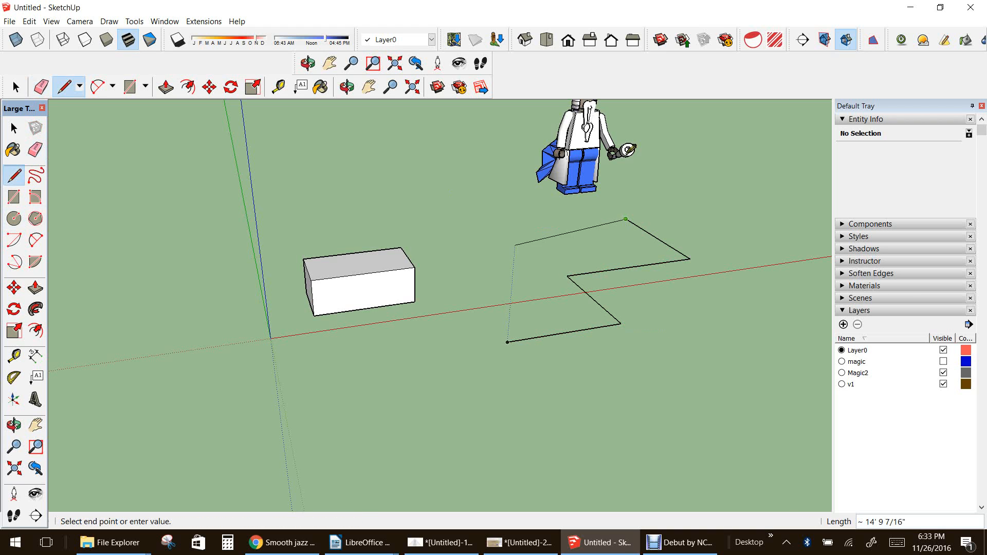
click(483, 236)
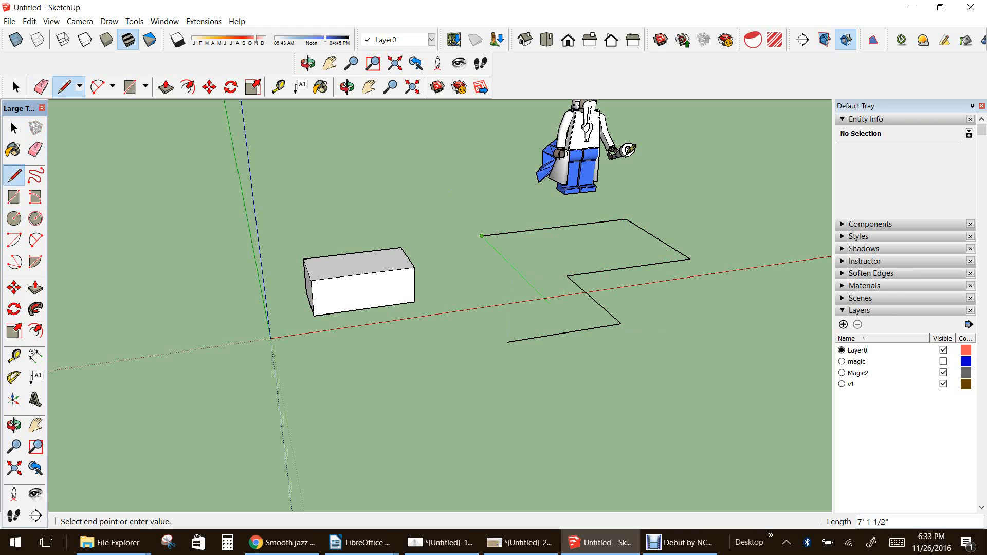
click(547, 302)
click(494, 310)
click(508, 342)
Erase the whole Z-shaped face beside the box, including its stray line end and all its remaining edges
scroll(528, 347, up, 3)
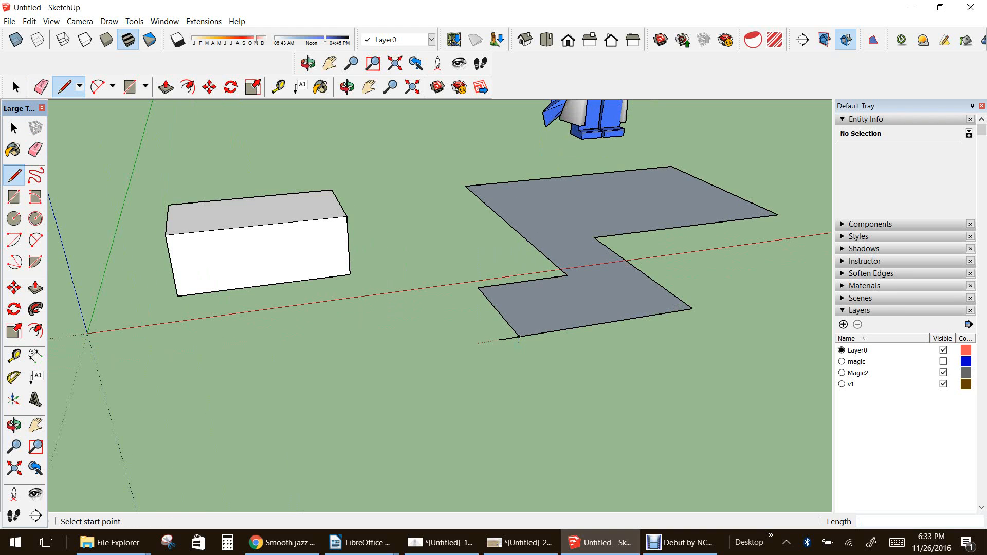
click(36, 150)
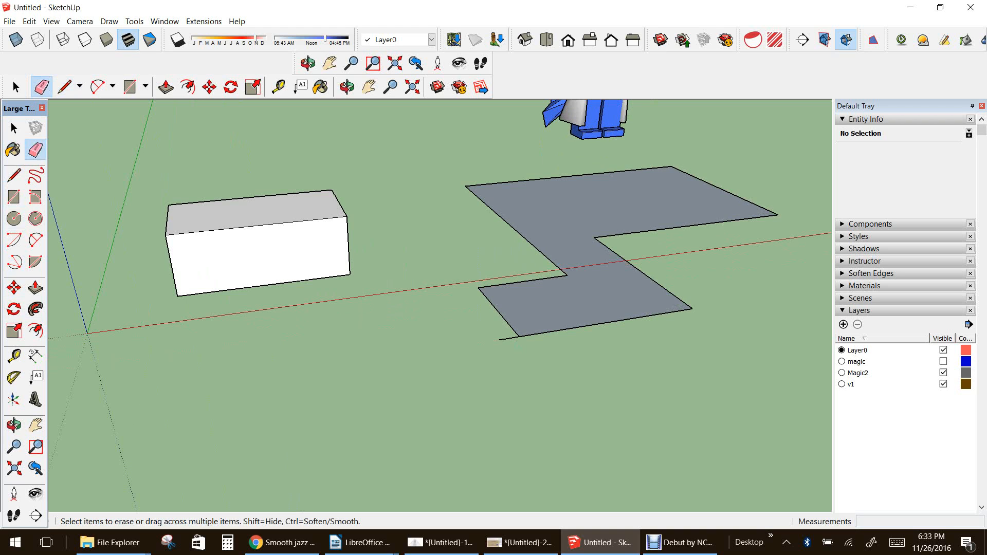
drag(509, 334, 529, 340)
mouse_move(549, 284)
mouse_down()
mouse_move(555, 261)
mouse_move(620, 228)
mouse_up()
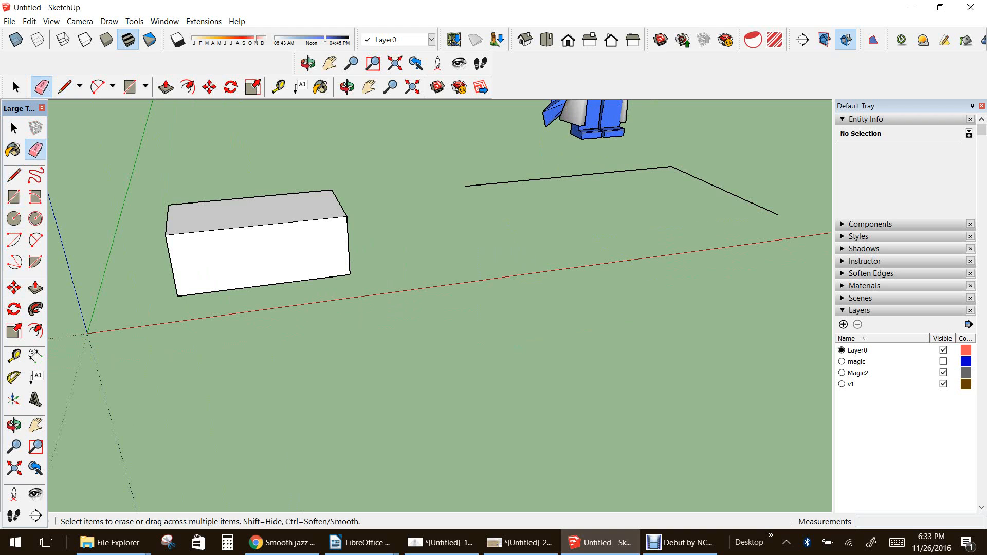
click(725, 191)
click(606, 173)
Draw a closed triangle on the ground beside the box with the Line tool, its longest side about 3' 9"
click(14, 176)
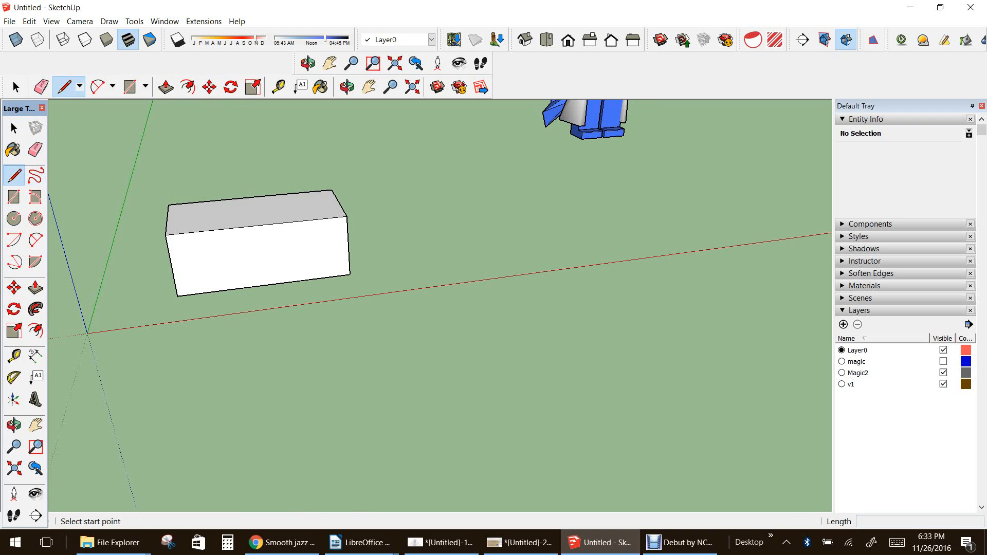
click(527, 288)
click(634, 274)
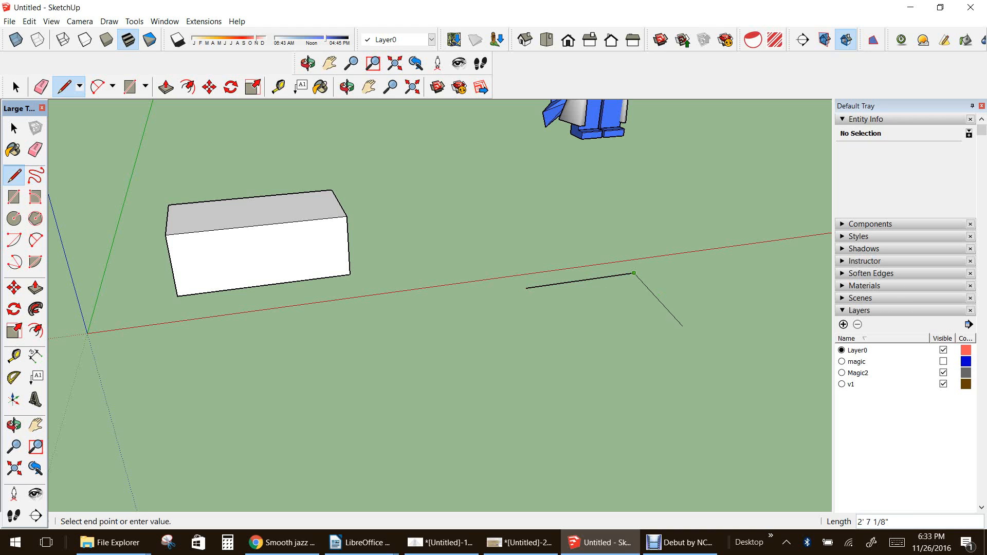
click(698, 319)
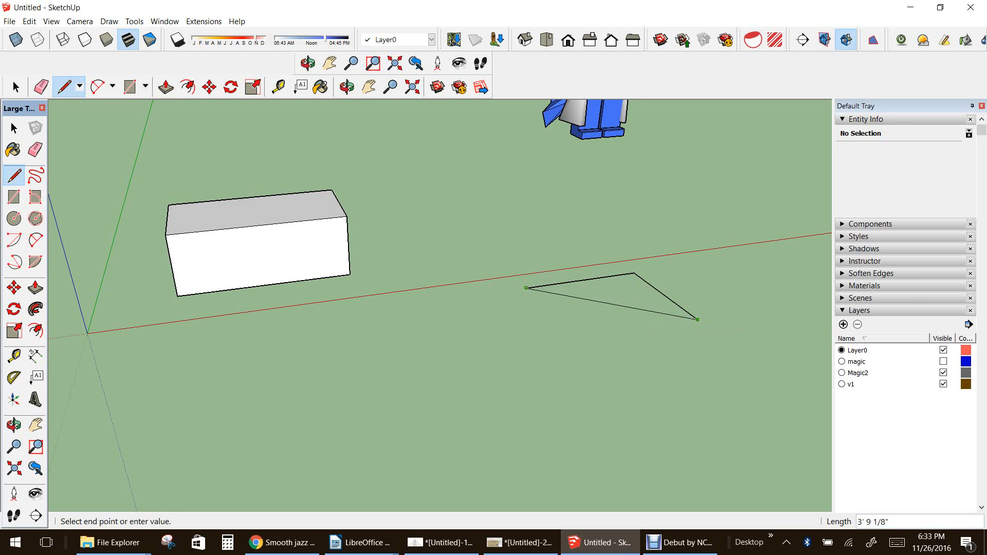
click(527, 288)
click(14, 426)
mouse_move(216, 381)
mouse_down()
mouse_move(221, 201)
mouse_move(218, 404)
mouse_move(216, 388)
mouse_up()
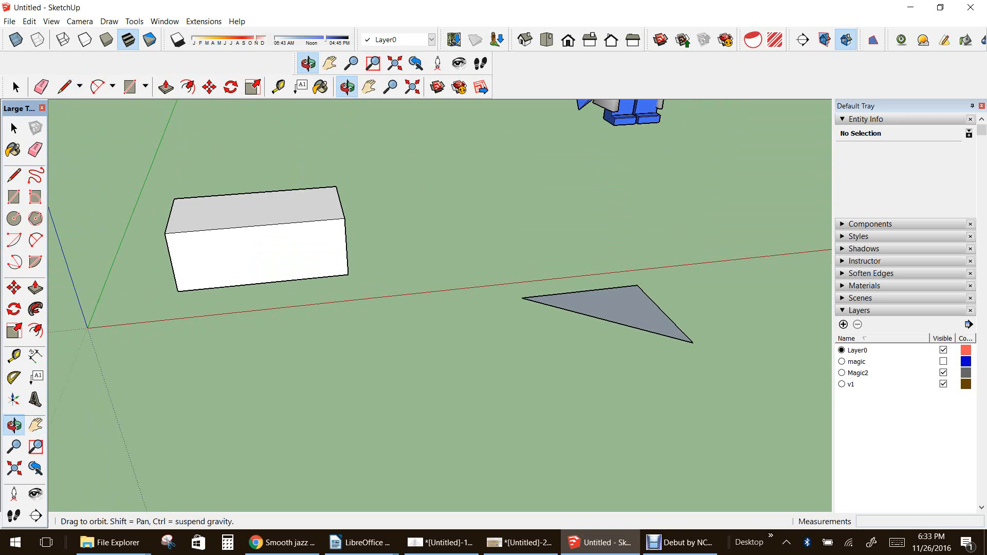
Draw a closed, stepped eight-sided face on the ground in front of the triangle, with a slanted closing edge about 1' 9" long
click(14, 175)
click(466, 363)
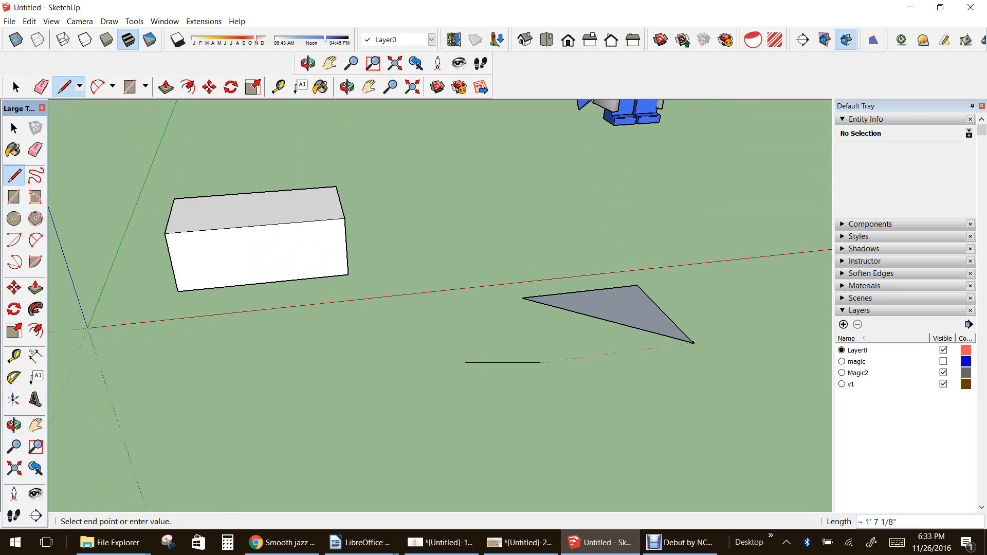
click(557, 351)
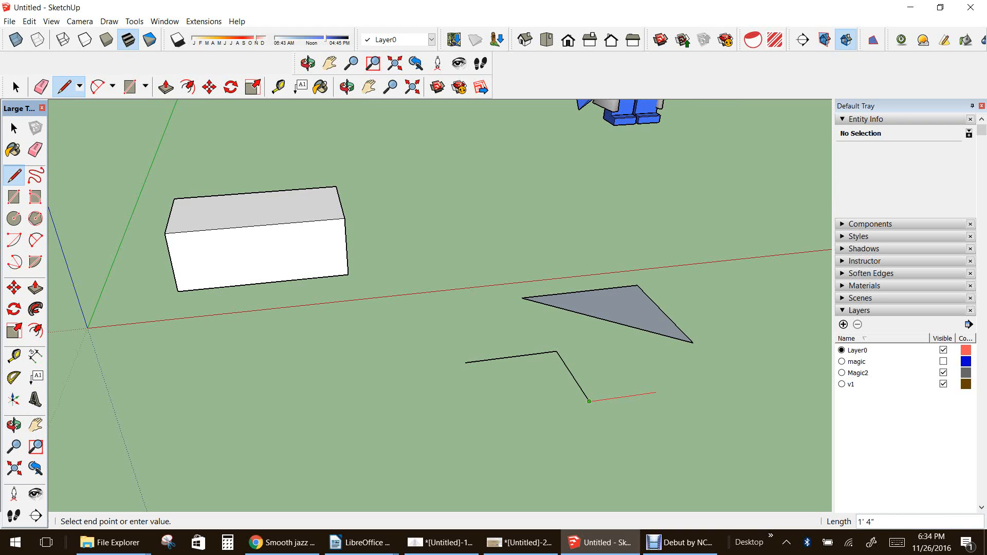
click(656, 393)
click(697, 443)
click(574, 462)
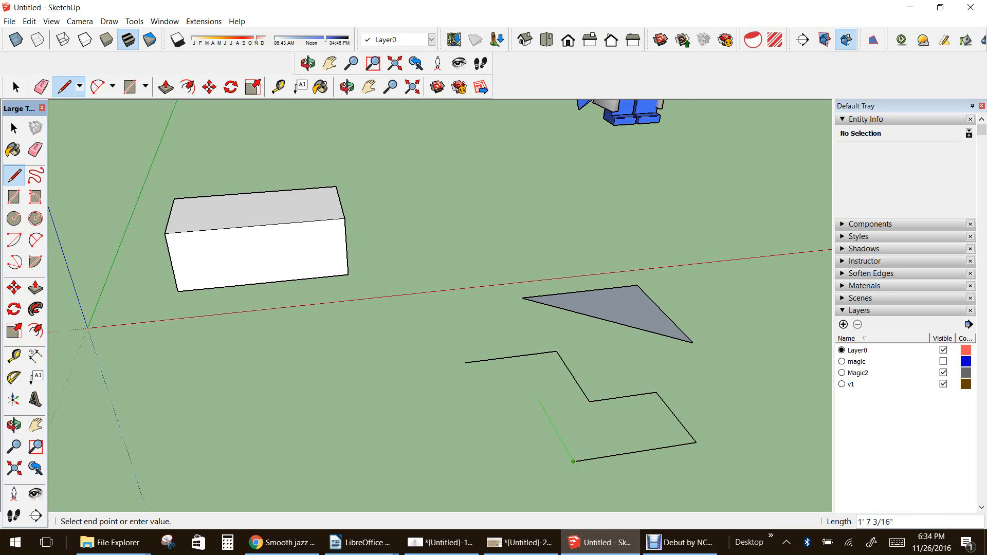
click(536, 395)
click(415, 411)
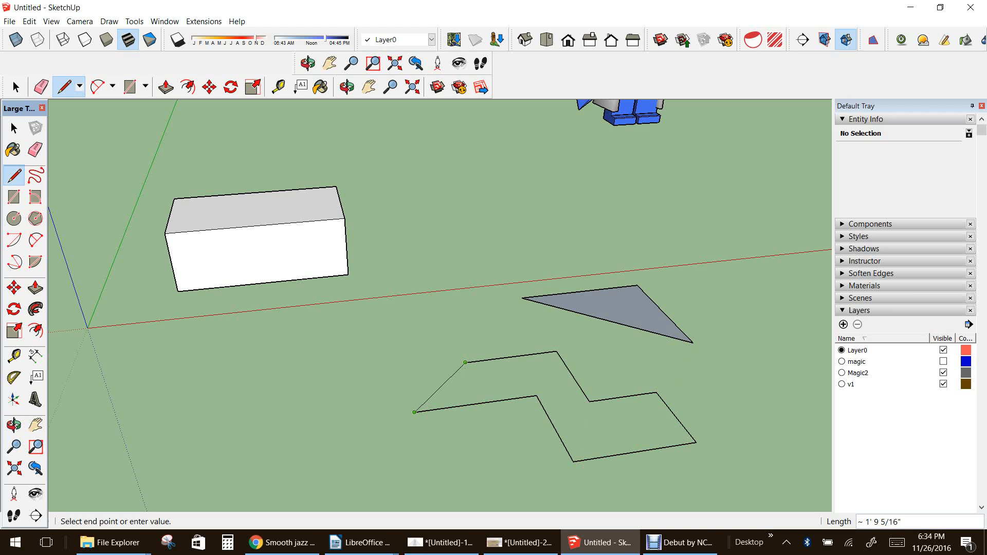
scroll(466, 363, up, 3)
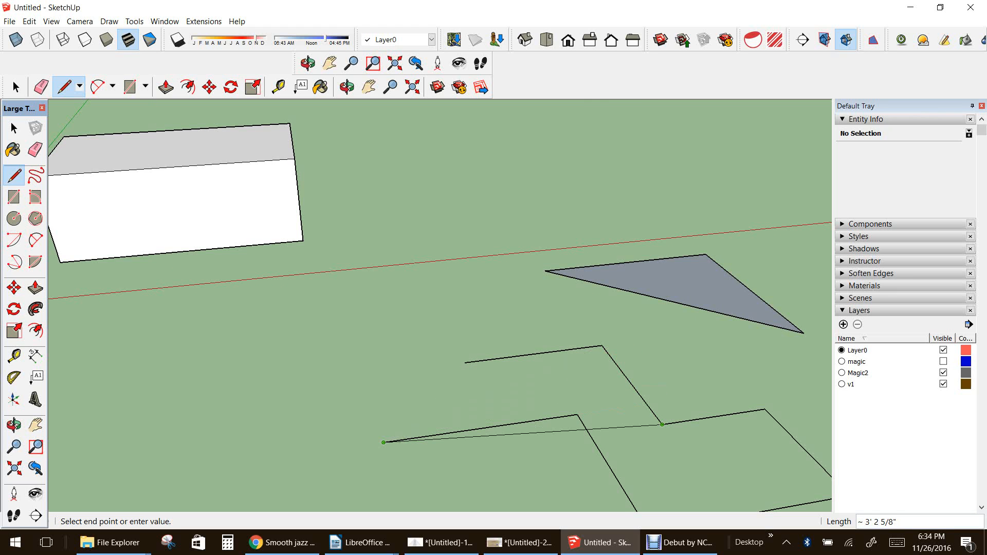
click(465, 362)
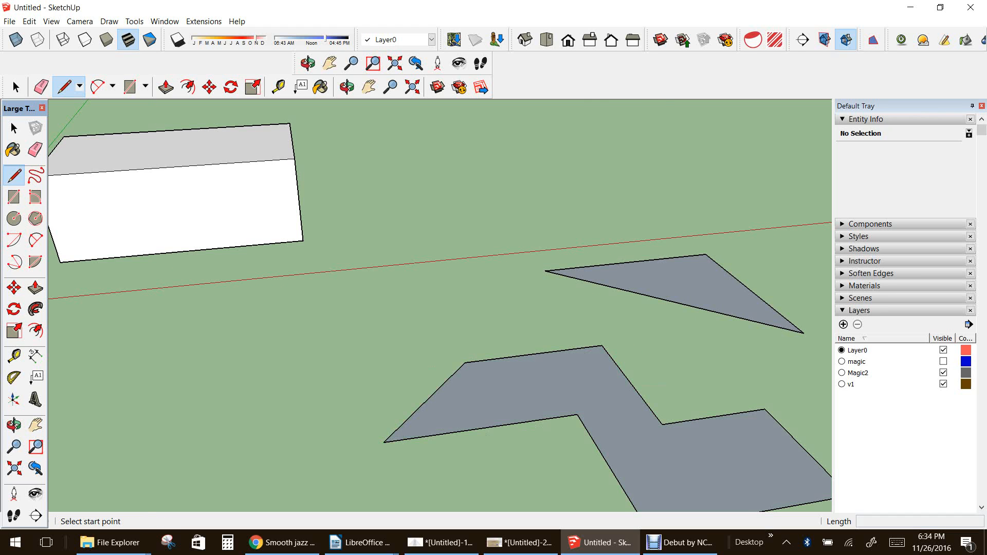
Delete the triangle and the stepped face with all their edges, keeping only the box
scroll(414, 345, down, 3)
click(14, 128)
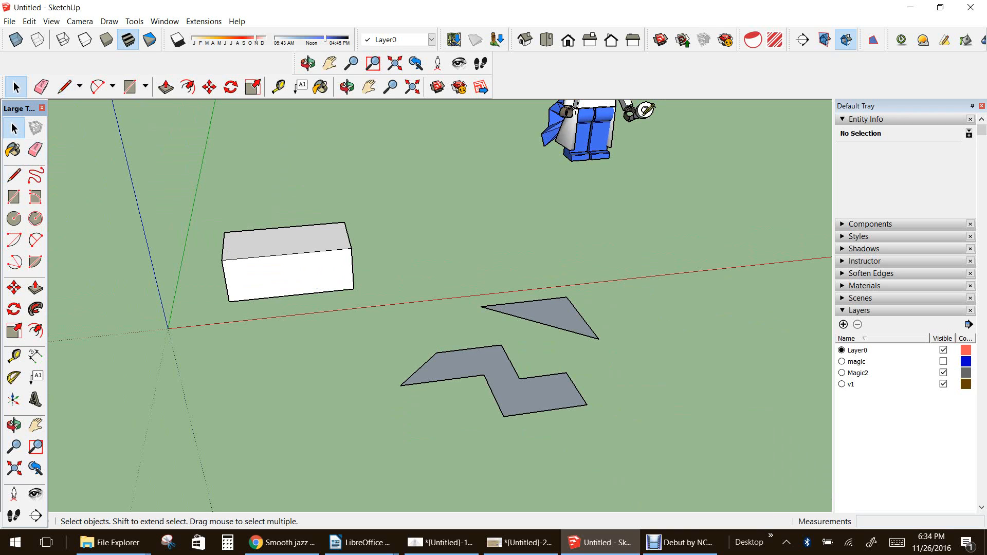
click(555, 317)
key(Delete)
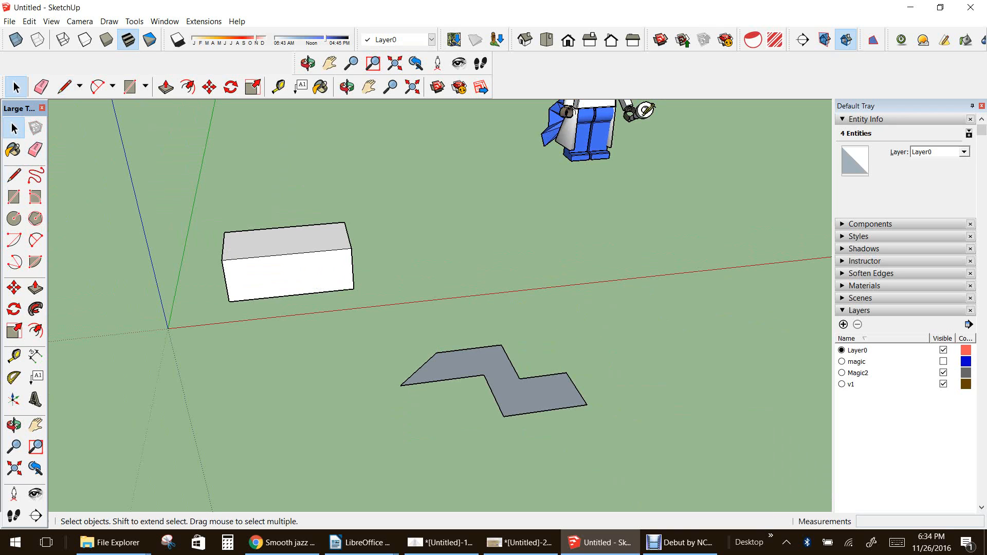
drag(402, 327, 615, 449)
key(Delete)
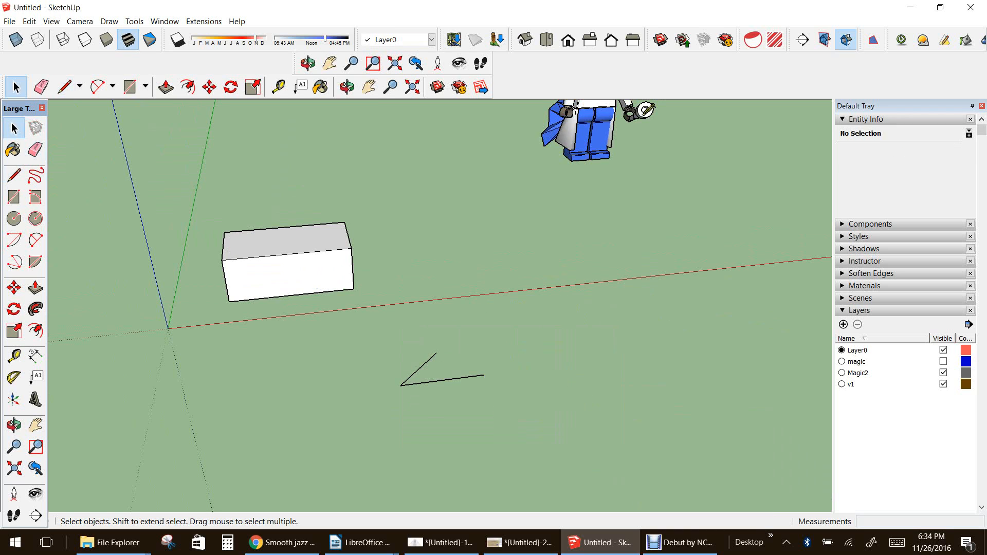
drag(378, 329, 508, 410)
key(Delete)
scroll(247, 221, up, 2)
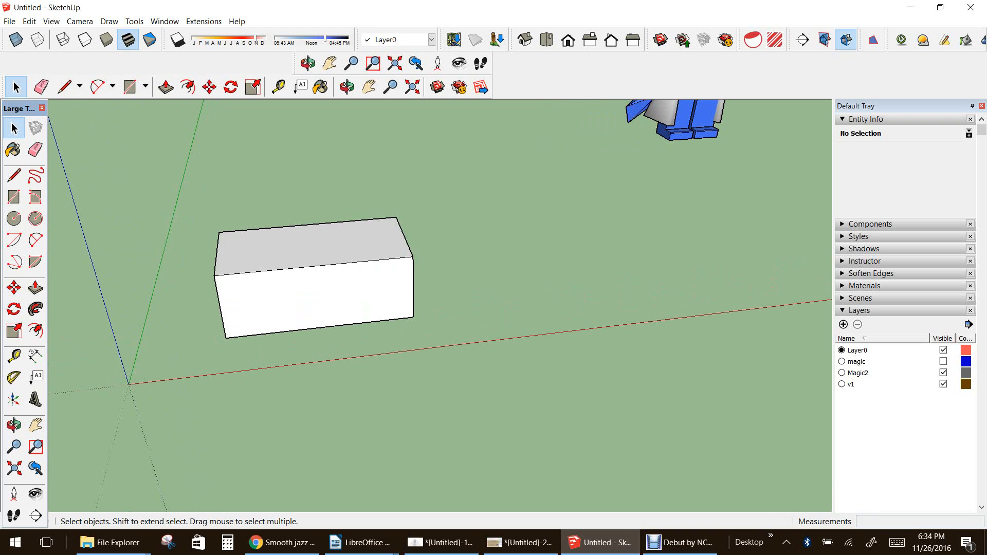
key(alt)
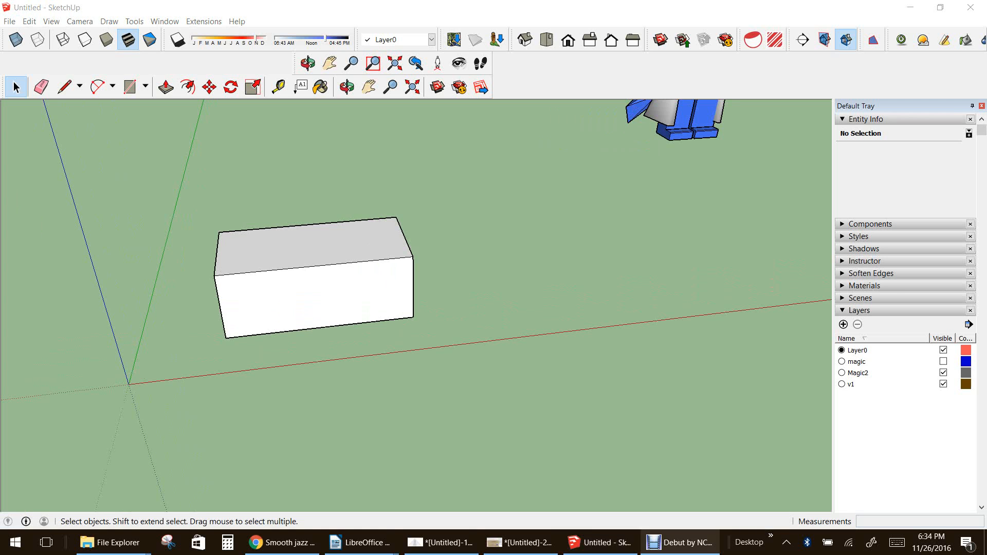
click(680, 543)
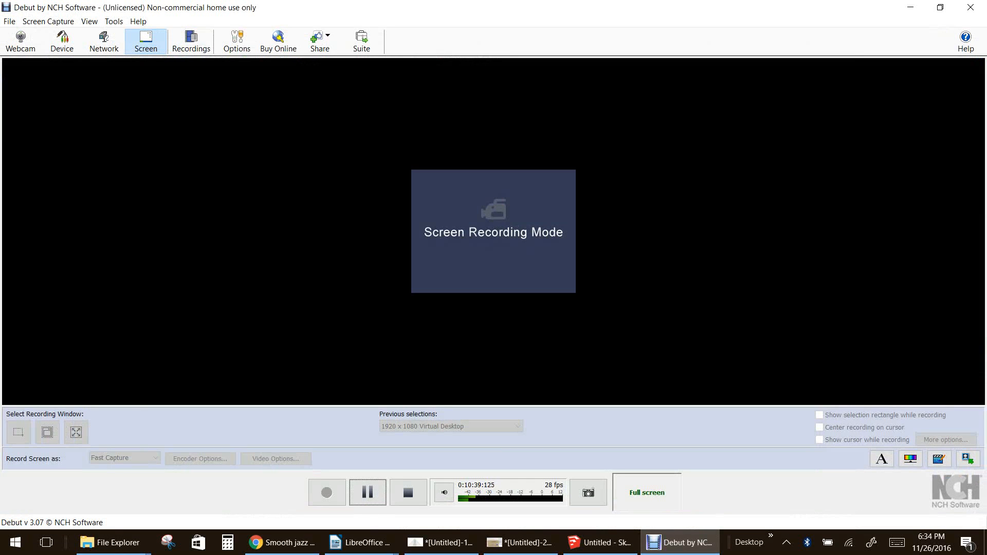